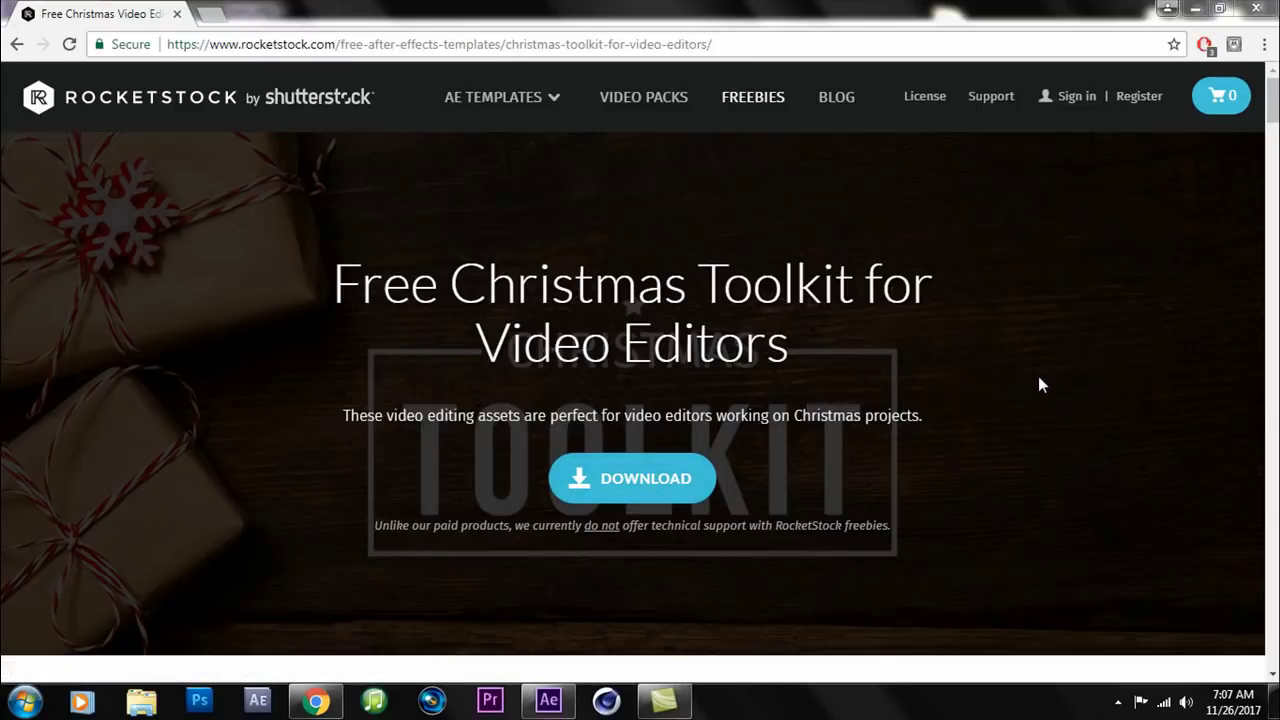
pyautogui.scroll(-5, 1062, 374)
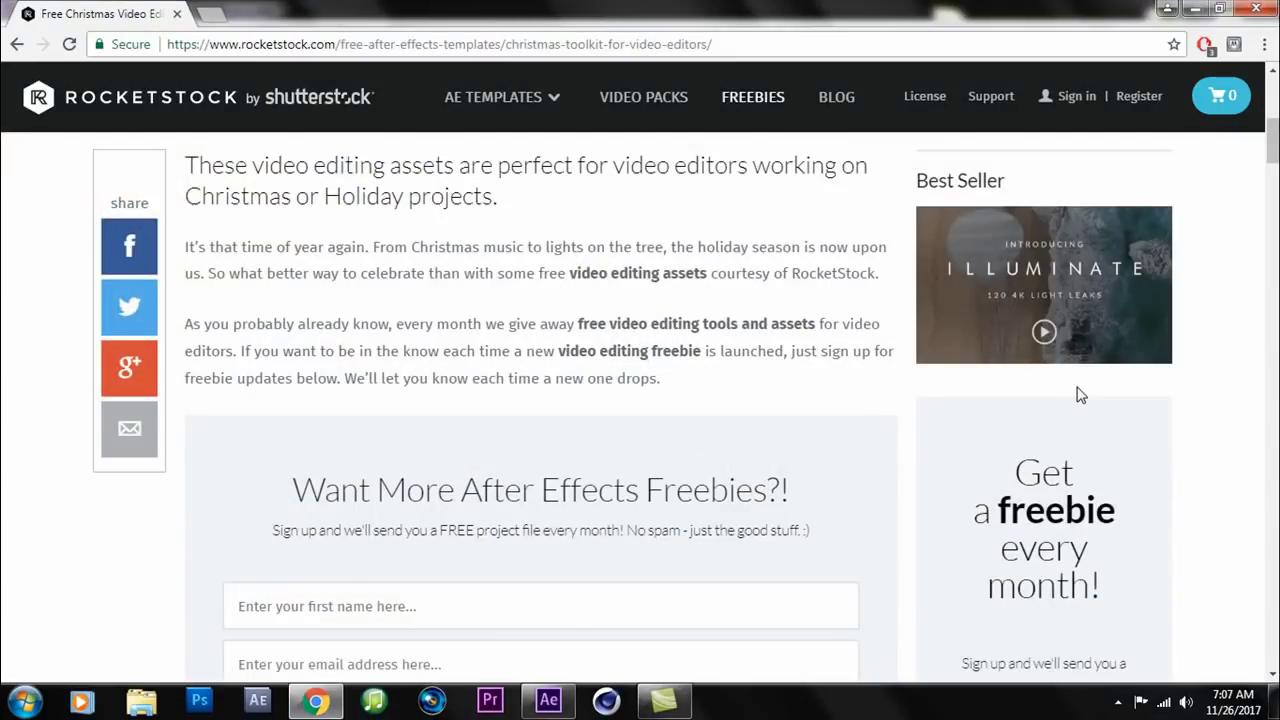
pyautogui.scroll(-2, 100, 414)
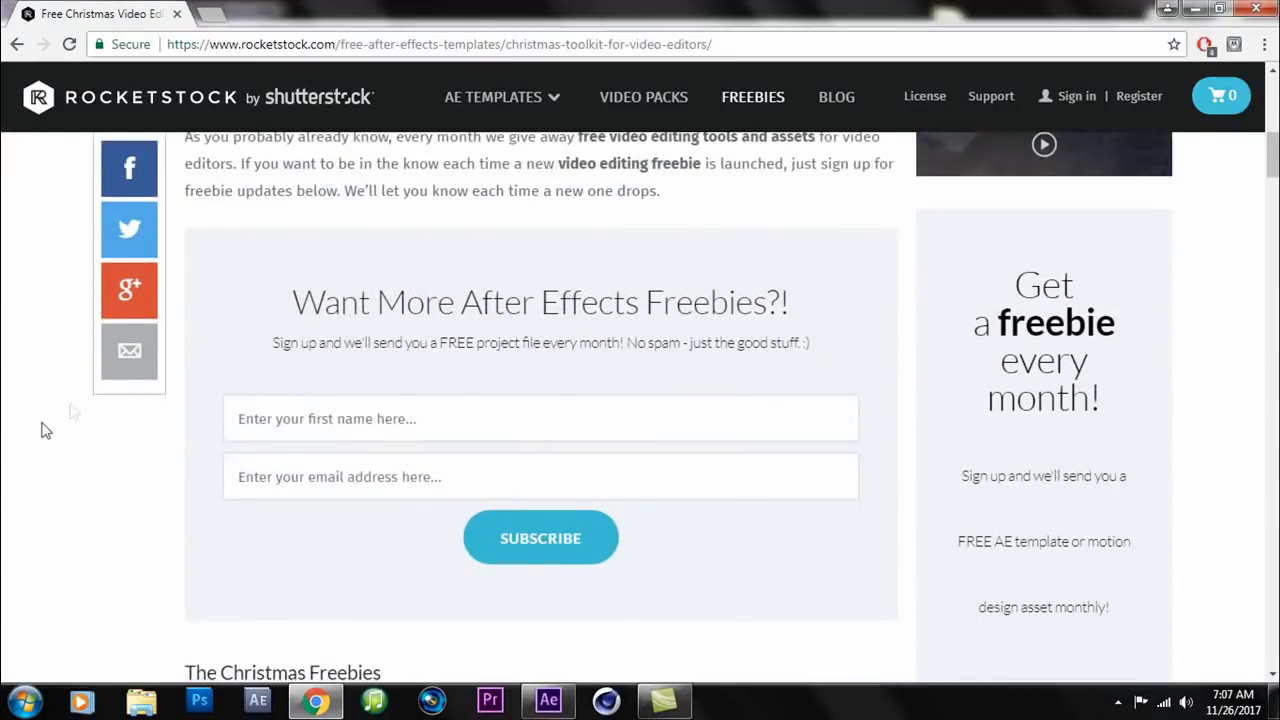
pyautogui.scroll(-8, 905, 390)
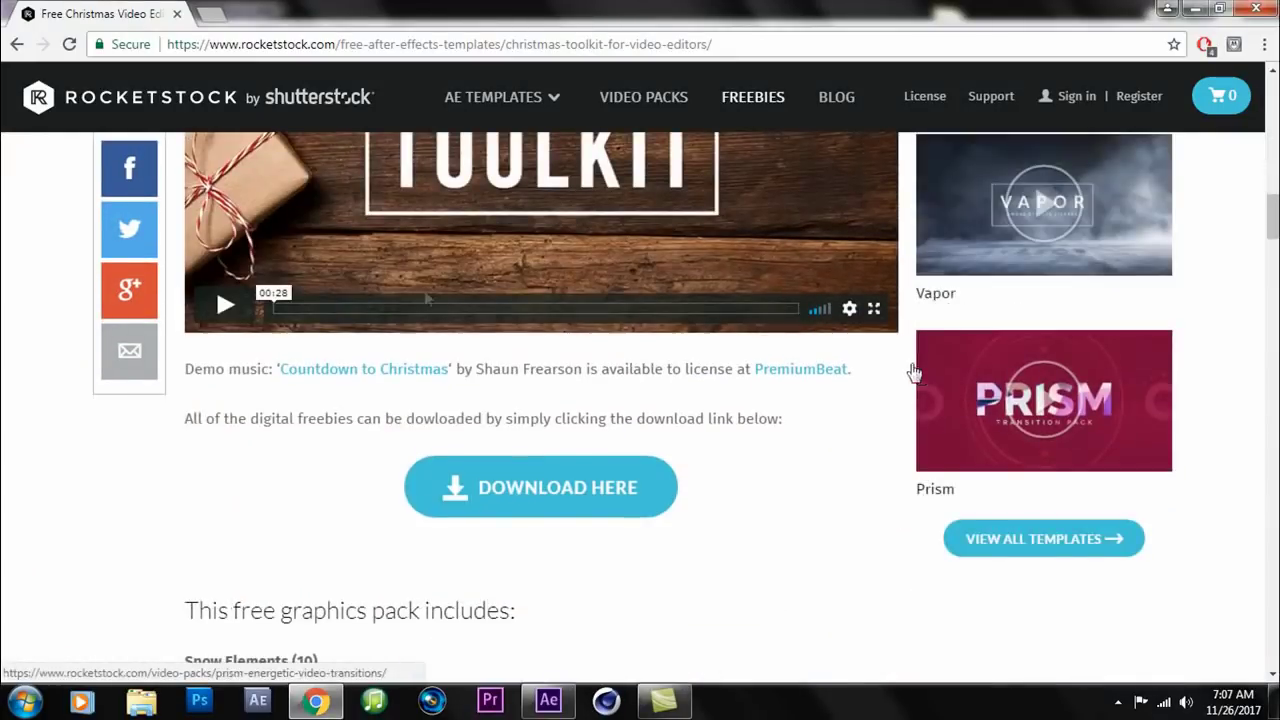
pyautogui.scroll(-5, 426, 258)
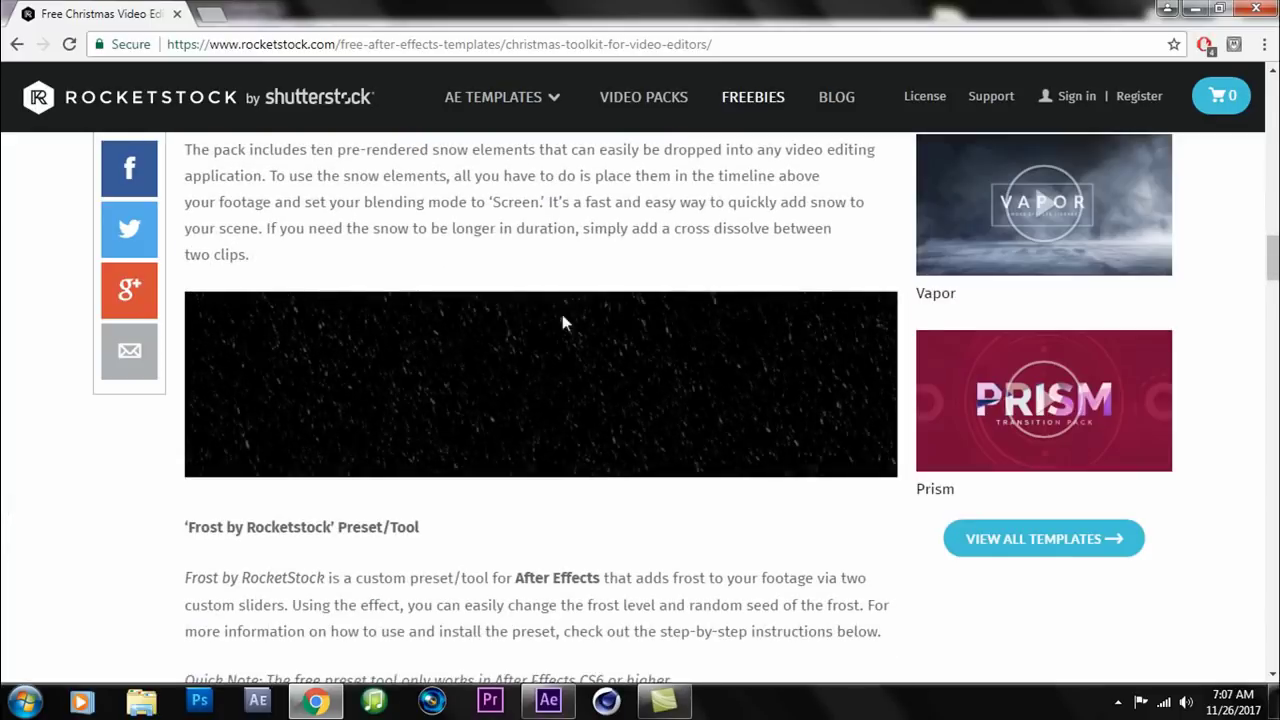
pyautogui.scroll(-3, 34, 457)
pyautogui.scroll(-3, 54, 449)
pyautogui.scroll(-2, 74, 423)
pyautogui.scroll(-3, 74, 423)
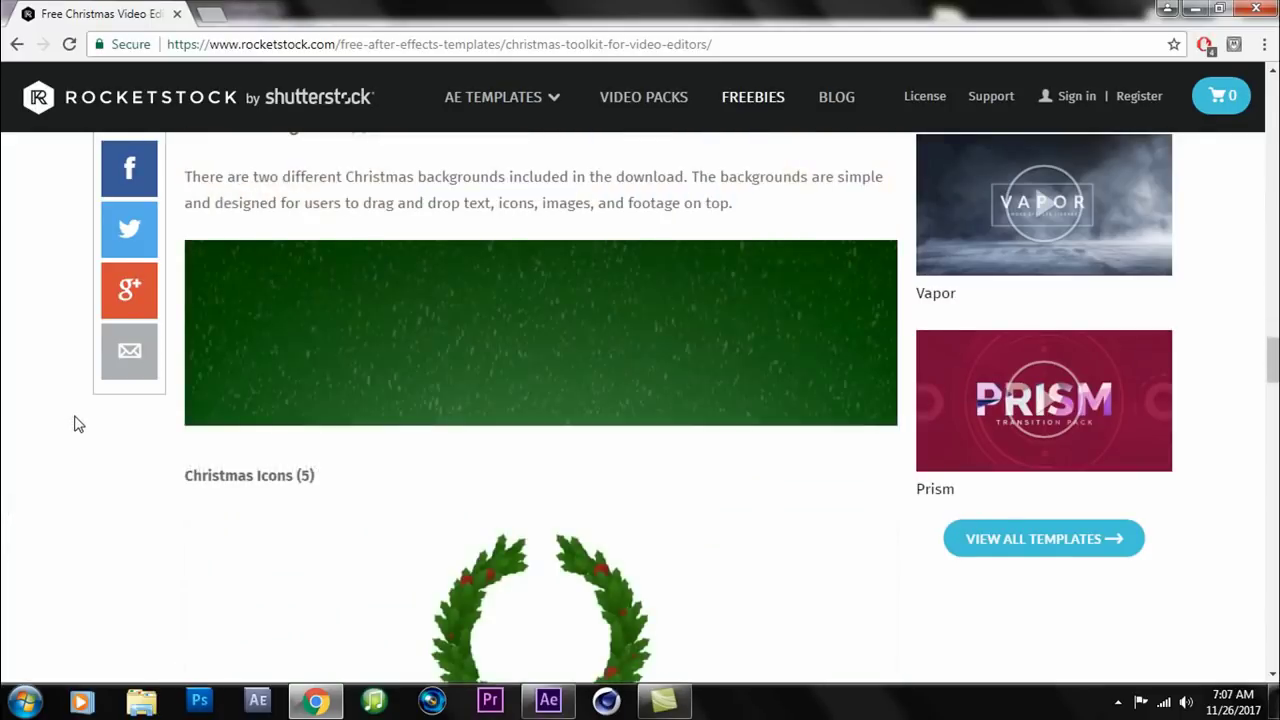
pyautogui.scroll(-4, 80, 420)
pyautogui.scroll(-4, 83, 418)
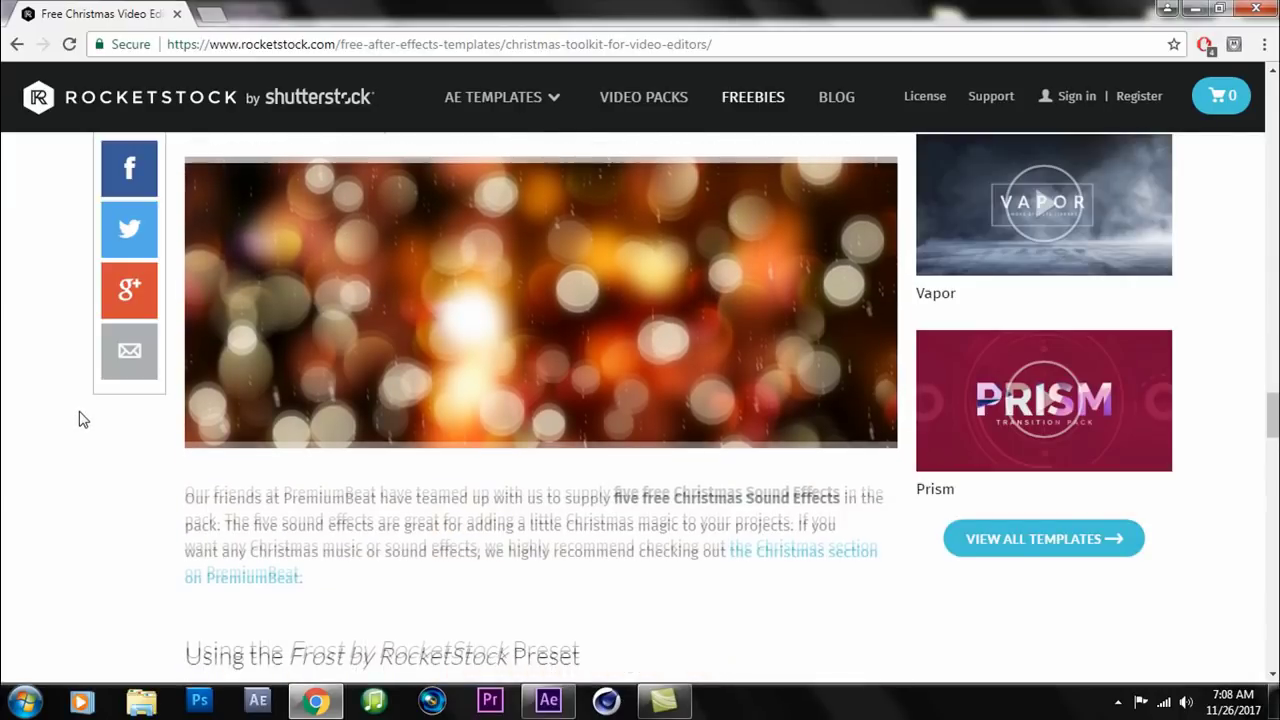
pyautogui.scroll(-4, 83, 418)
pyautogui.scroll(-4, 83, 418)
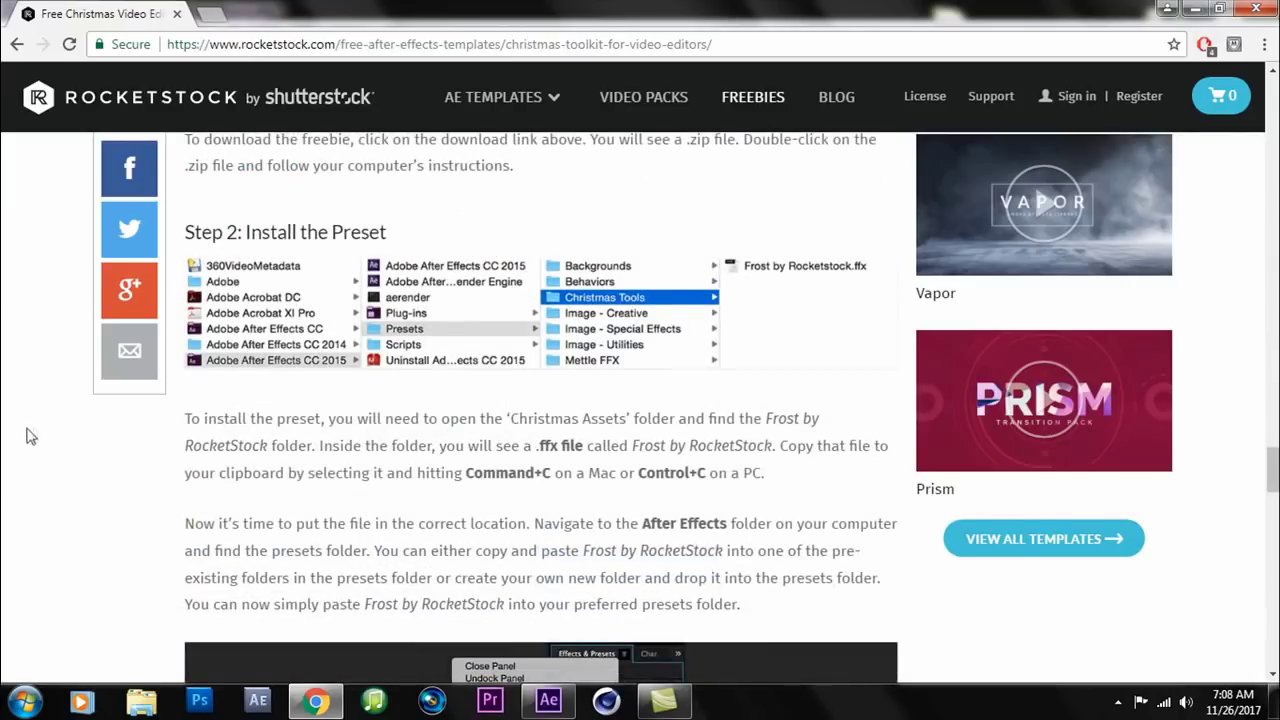
pyautogui.scroll(2, 590, 305)
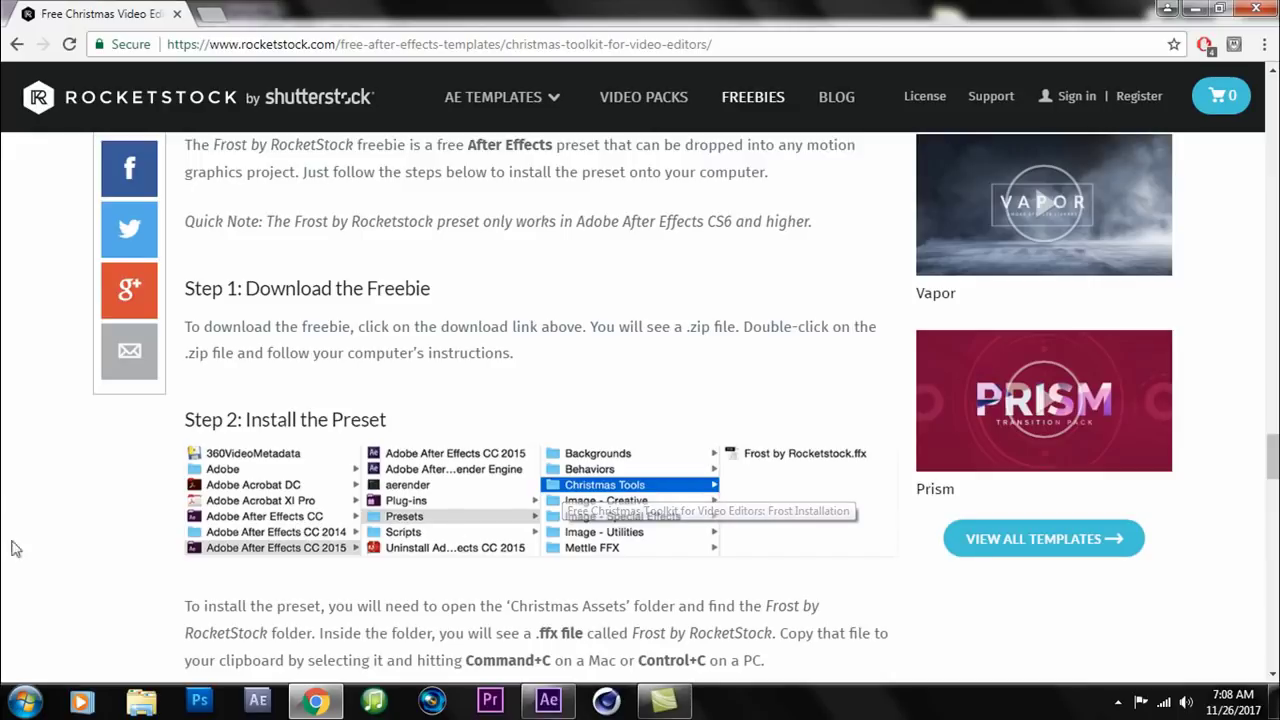
pyautogui.scroll(-6, 16, 530)
pyautogui.scroll(-3, 30, 493)
pyautogui.scroll(-3, 30, 493)
pyautogui.scroll(-10, 60, 440)
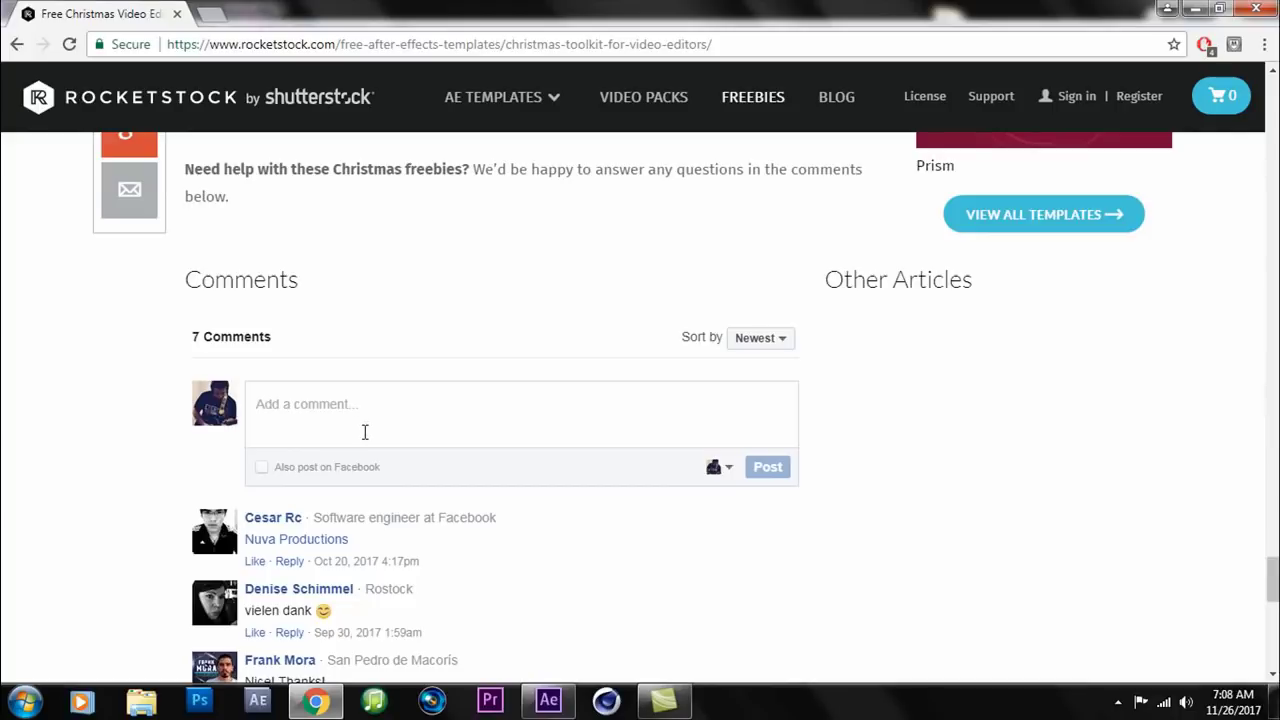
pyautogui.scroll(-2, 120, 480)
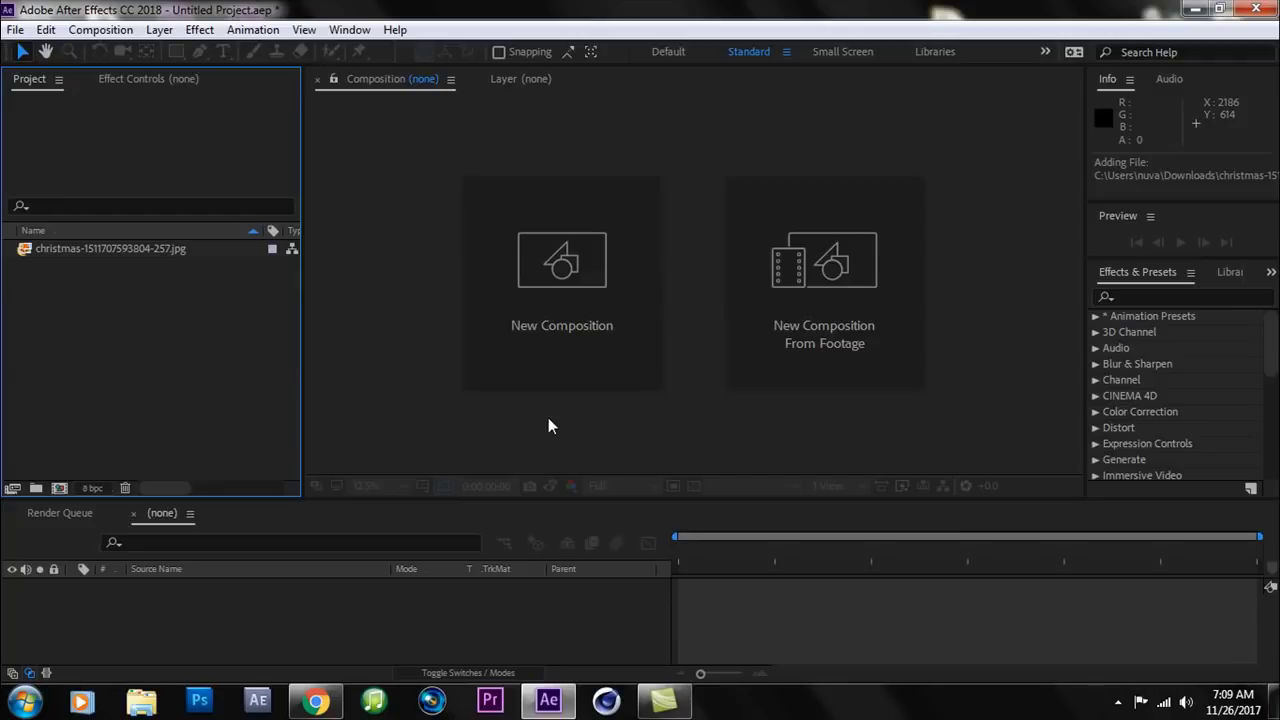
# Create an HDTV 1080 29.97 Comp 1 and place the christmas lake photo in it.
pyautogui.click(564, 300)
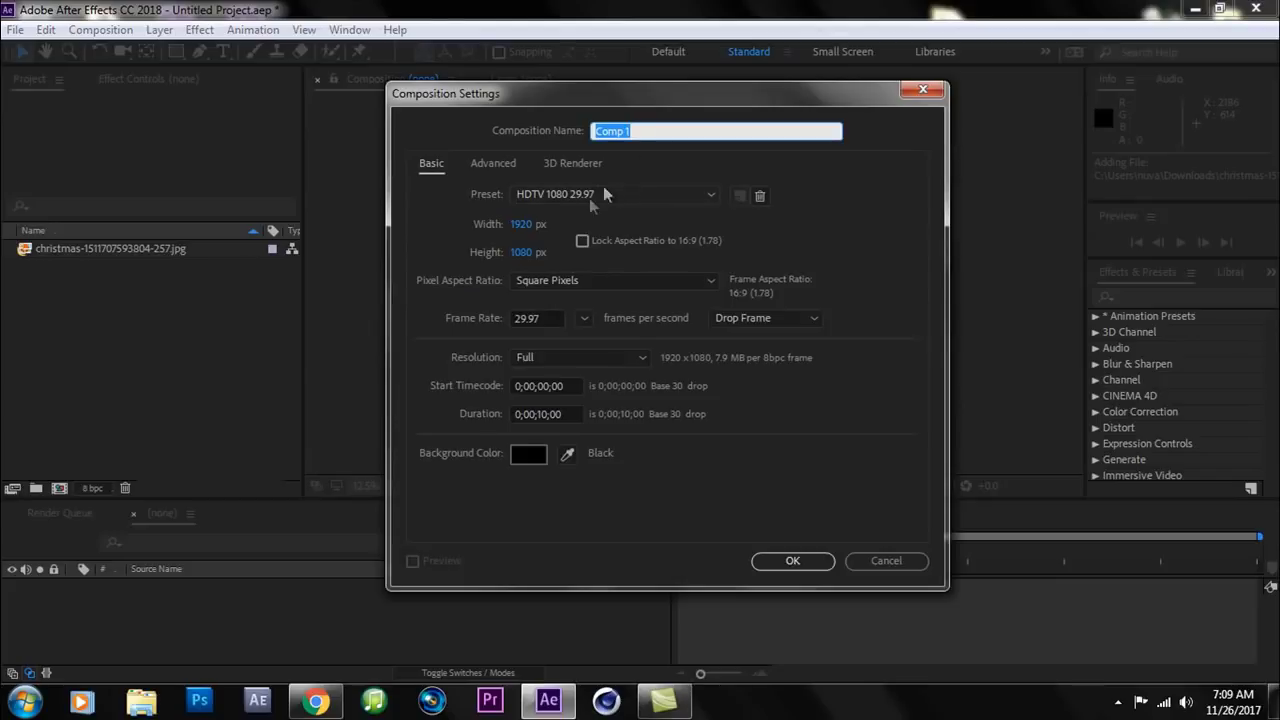
pyautogui.click(792, 561)
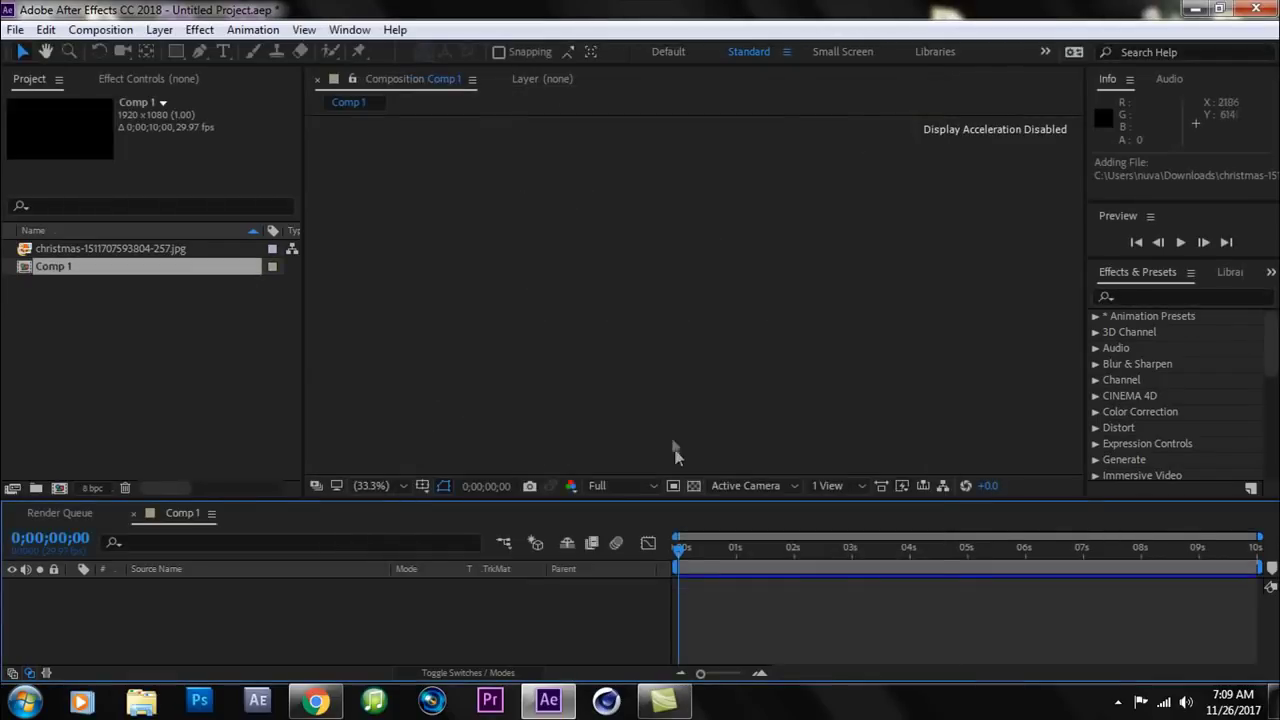
pyautogui.click(121, 249)
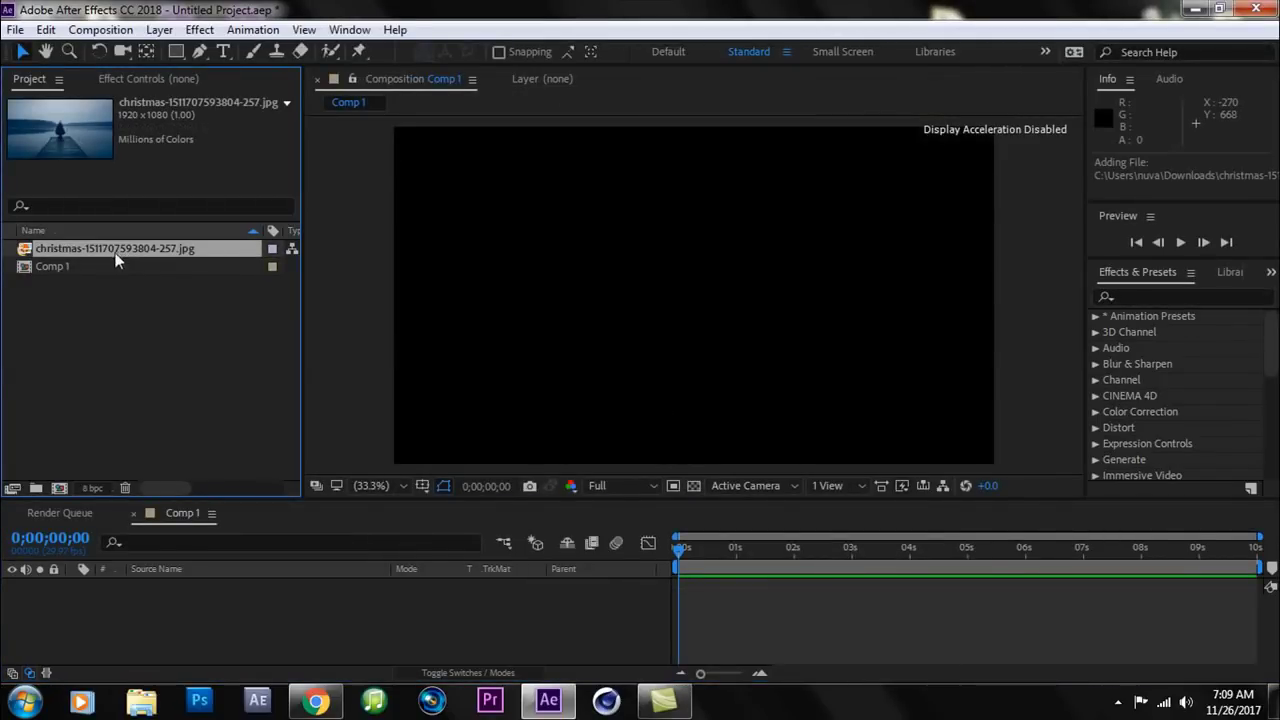
pyautogui.moveTo(93, 246); pyautogui.dragTo(683, 313)
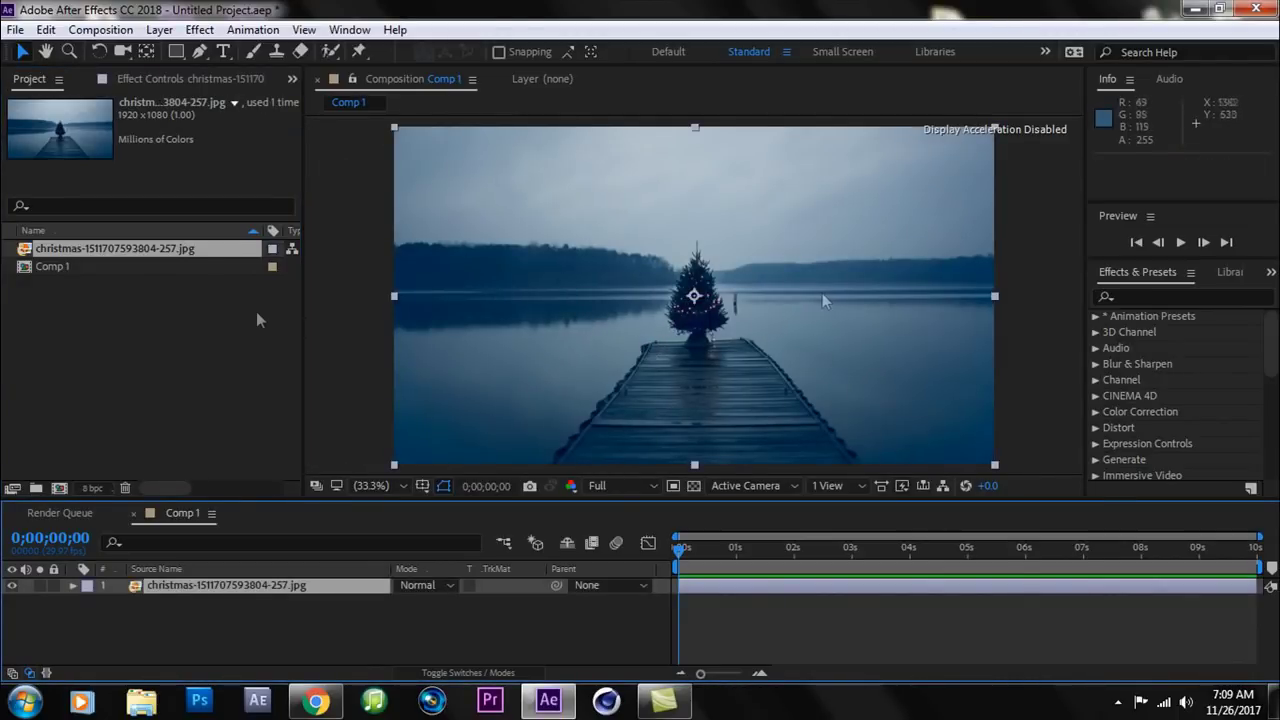
# Import Slow Snow.mp4 from Christmas Toolkit by RocketStock Freebie > Snow Overlays.
pyautogui.click(14, 30)
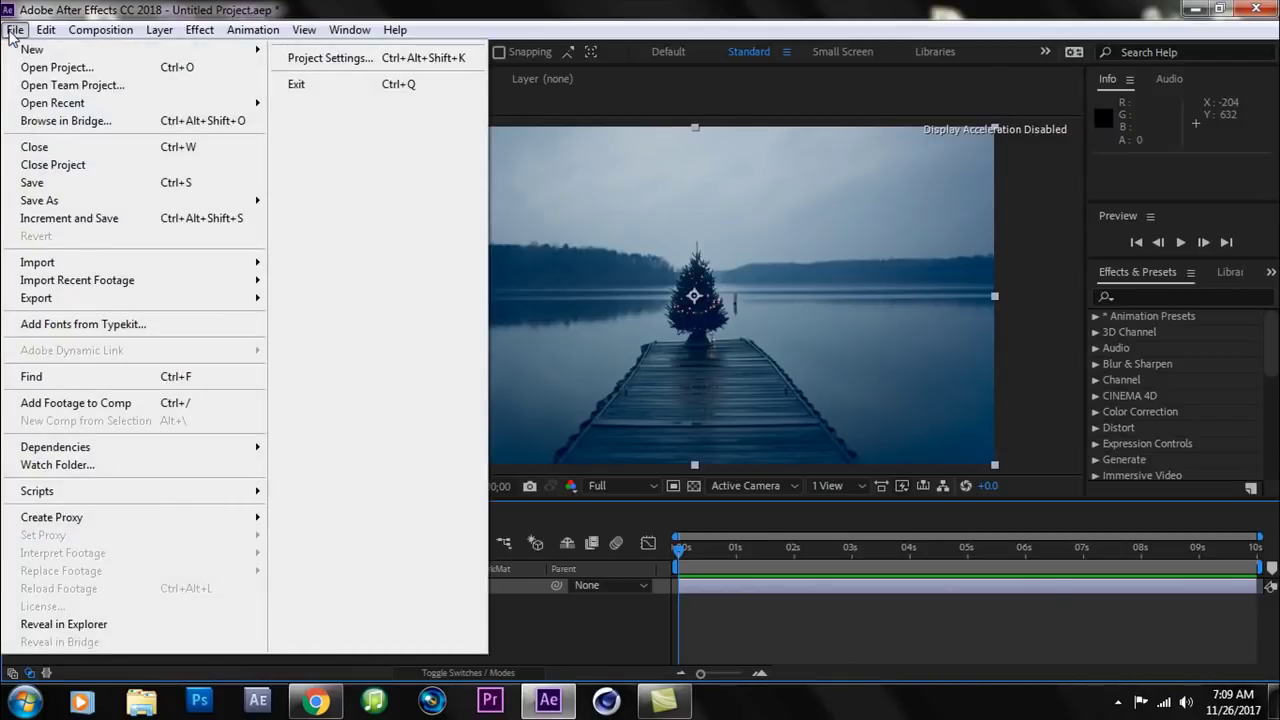
pyautogui.moveTo(240, 263)
pyautogui.click(309, 265)
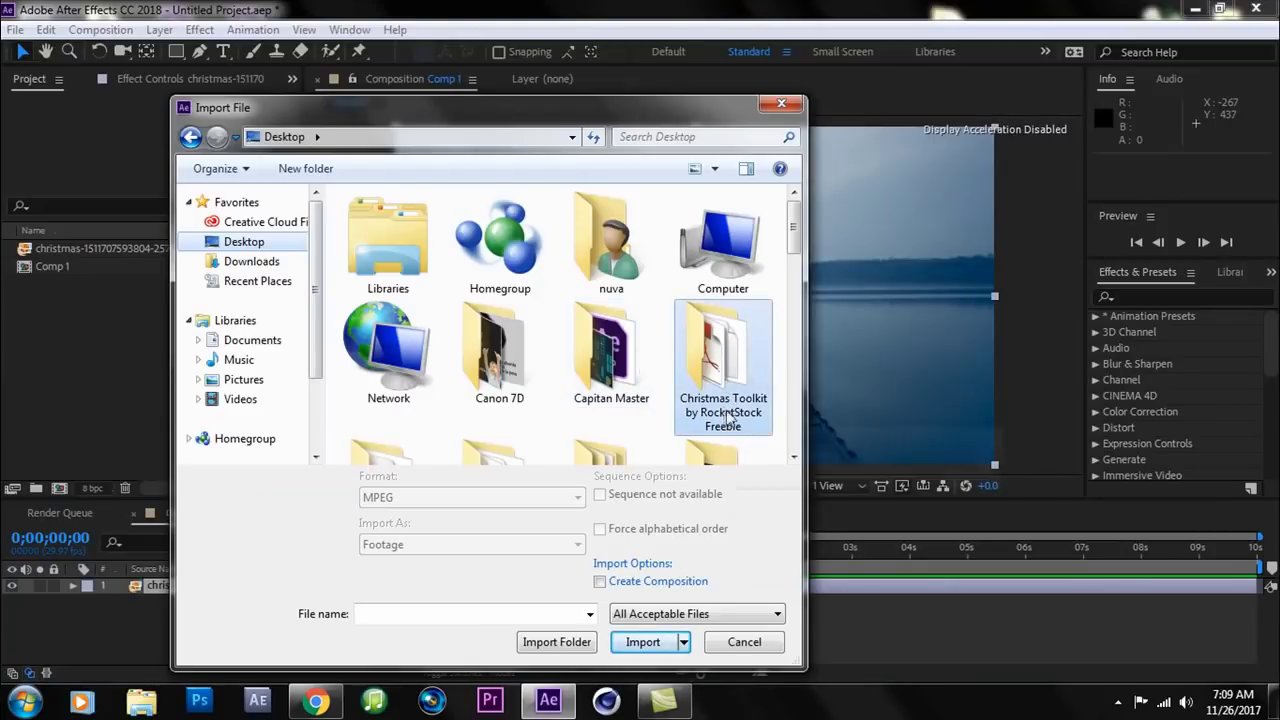
pyautogui.doubleClick(734, 354)
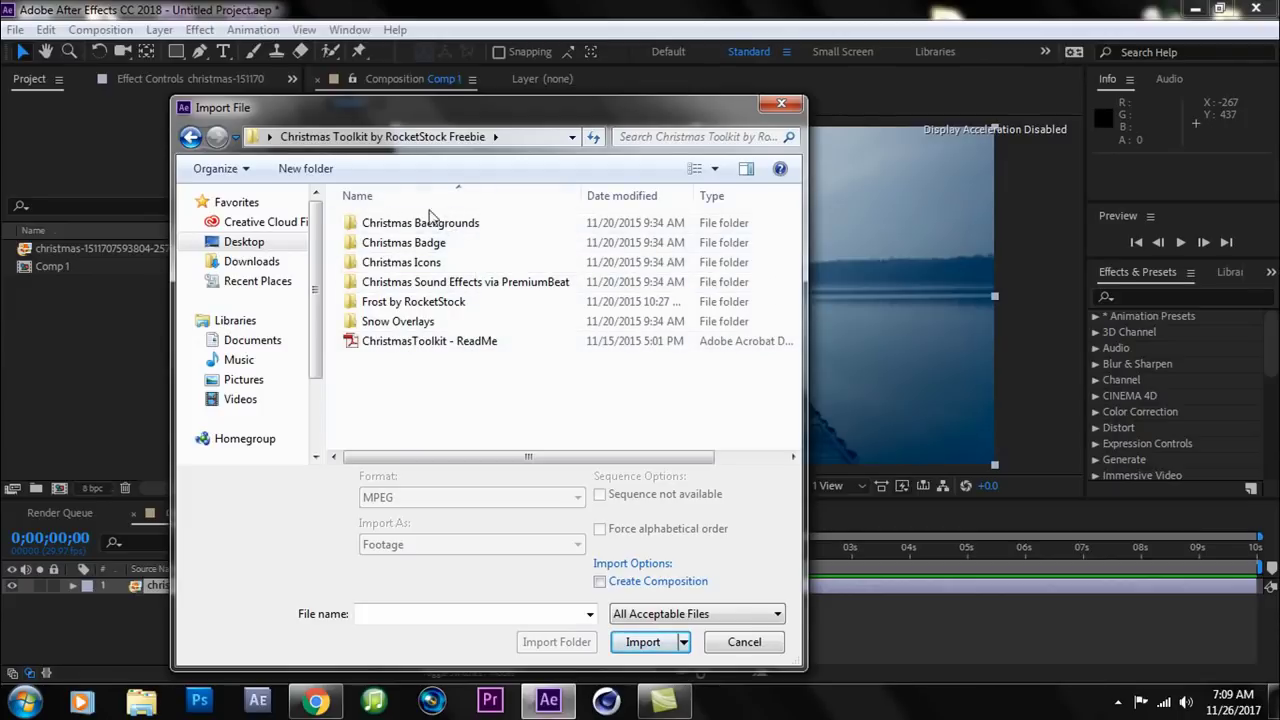
pyautogui.doubleClick(414, 326)
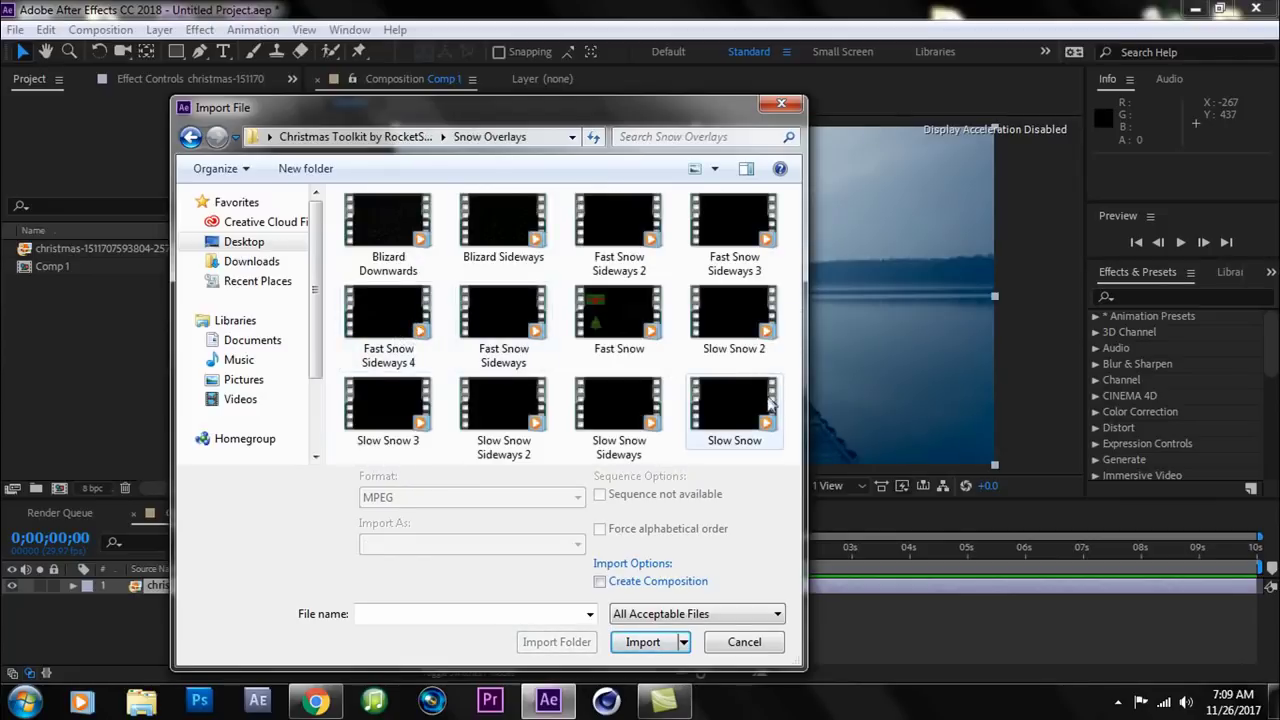
pyautogui.click(739, 409)
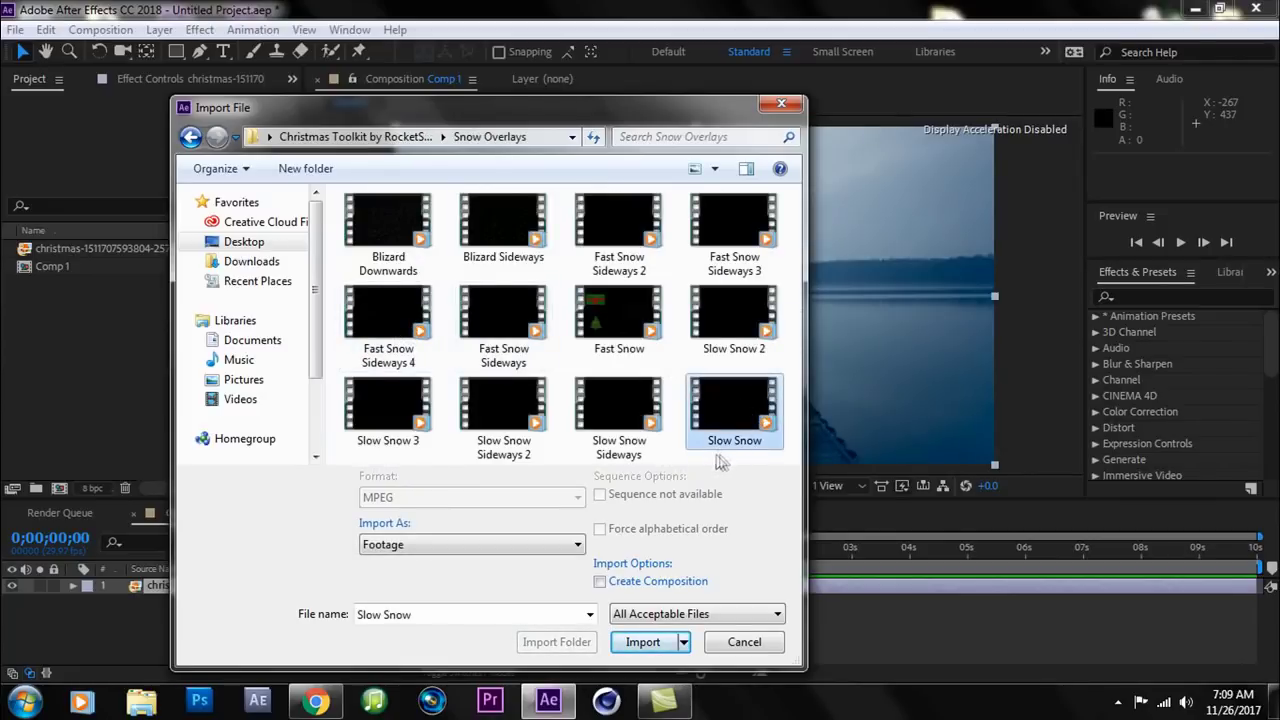
pyautogui.click(654, 643)
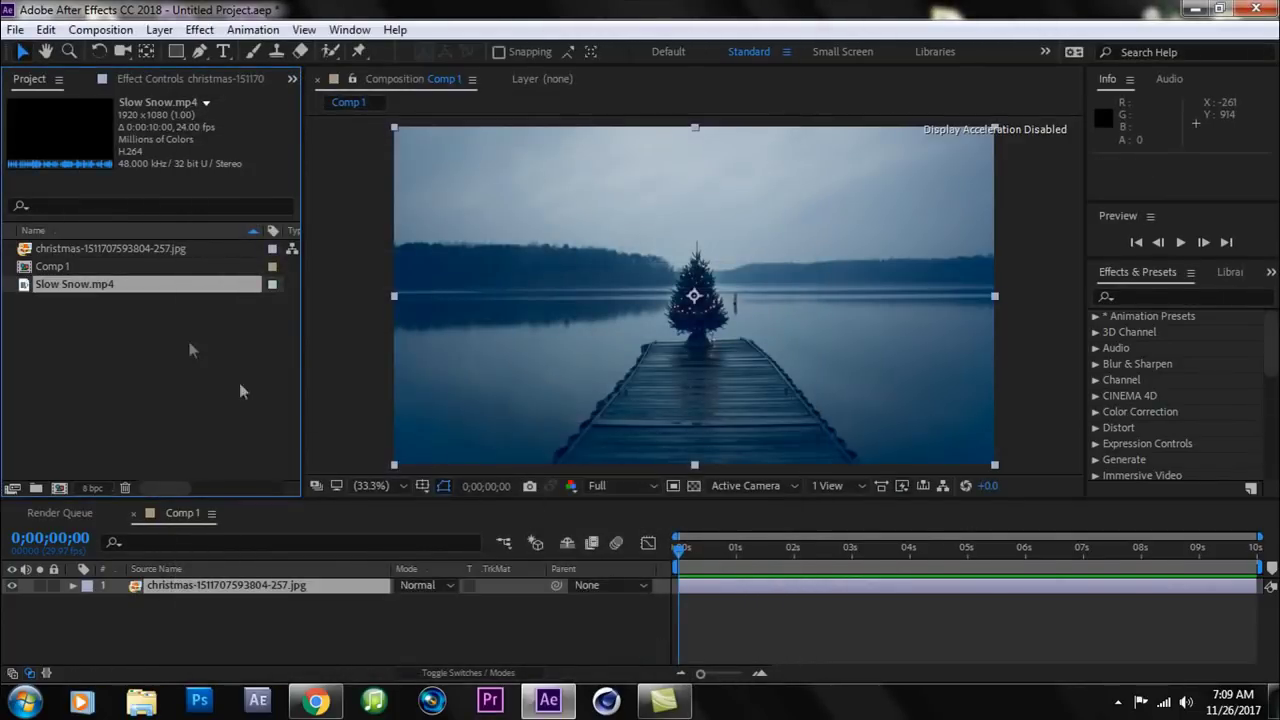
# Put Slow Snow.mp4 above the christmas photo in Comp 1 with Add blending.
pyautogui.moveTo(58, 288); pyautogui.dragTo(690, 312)
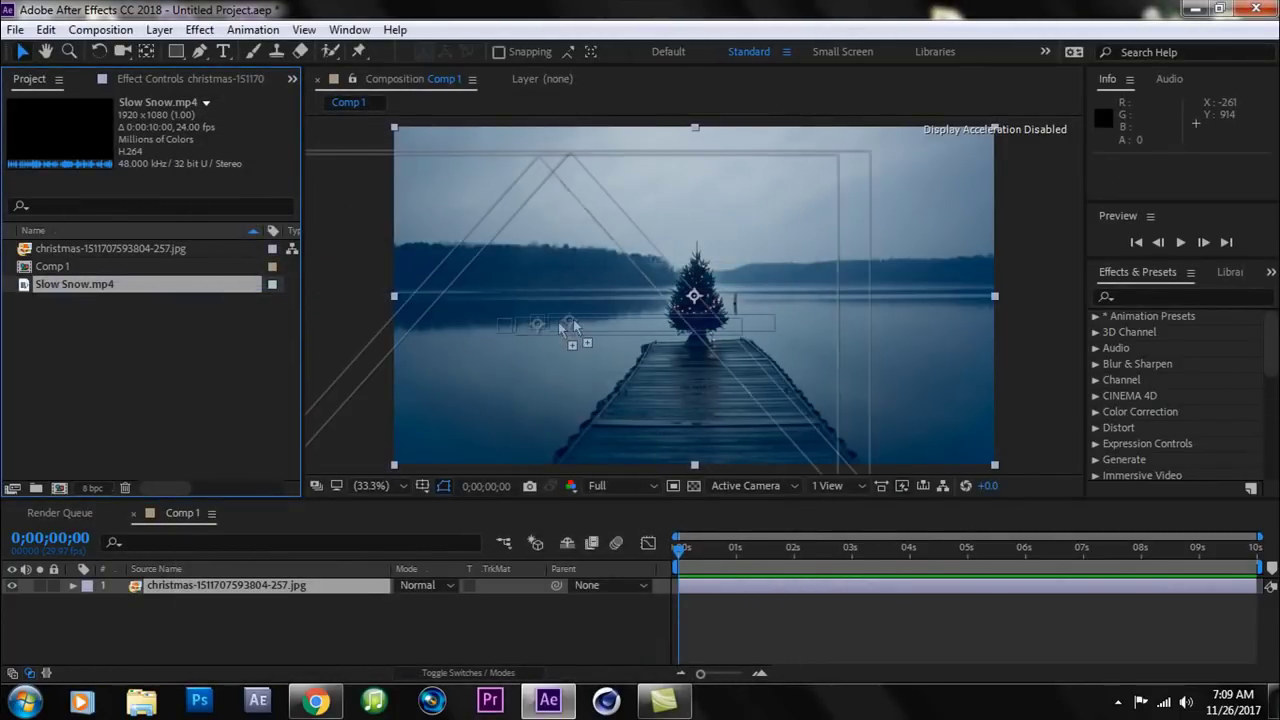
pyautogui.moveTo(690, 312); pyautogui.dragTo(692, 314)
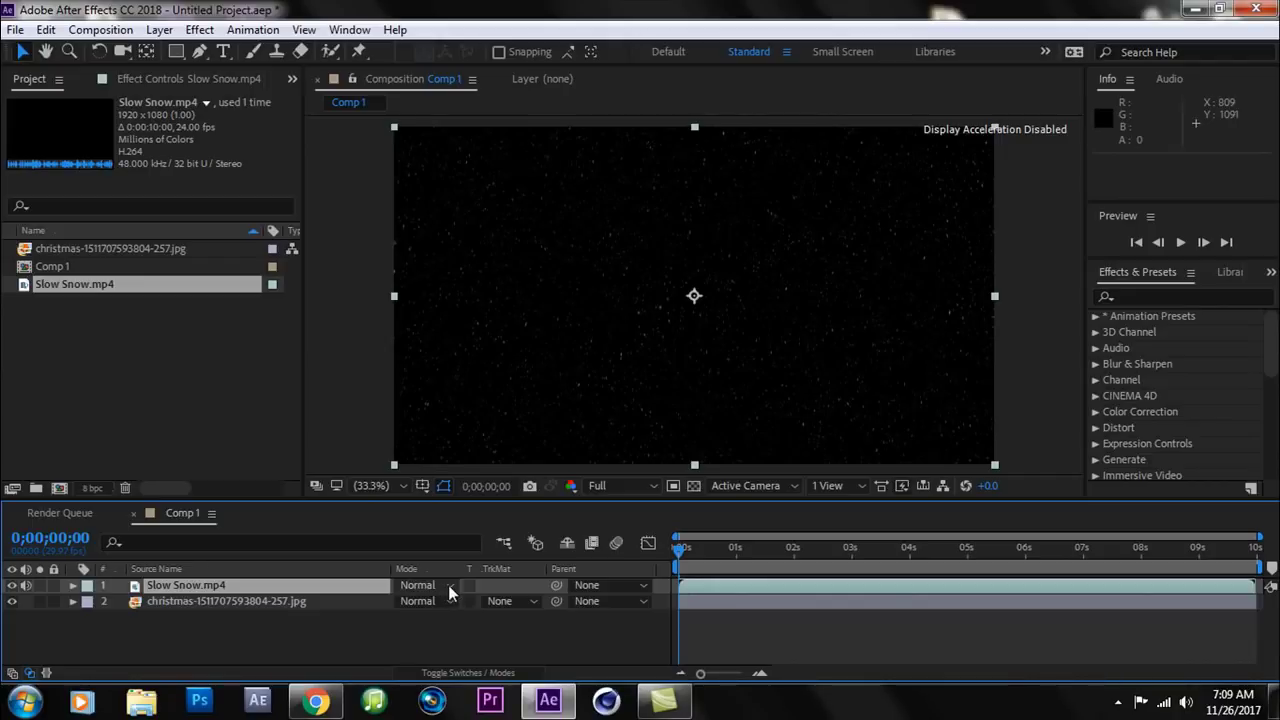
pyautogui.click(449, 587)
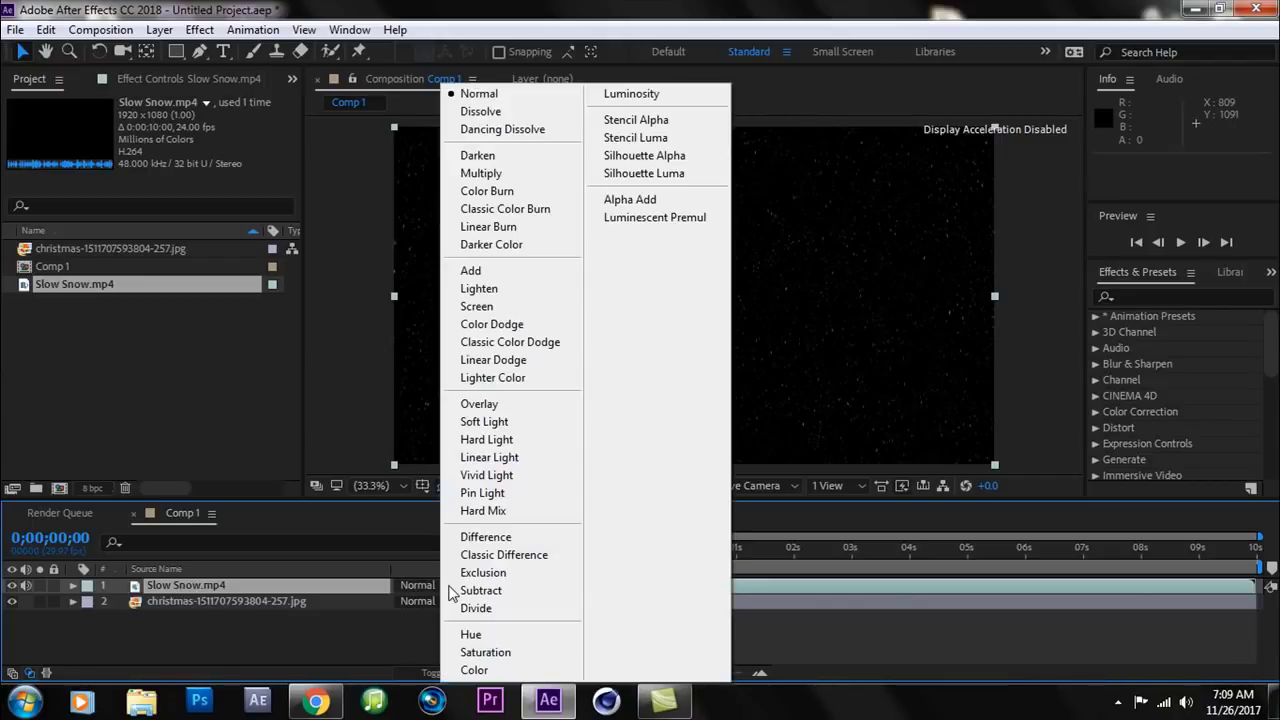
pyautogui.click(485, 271)
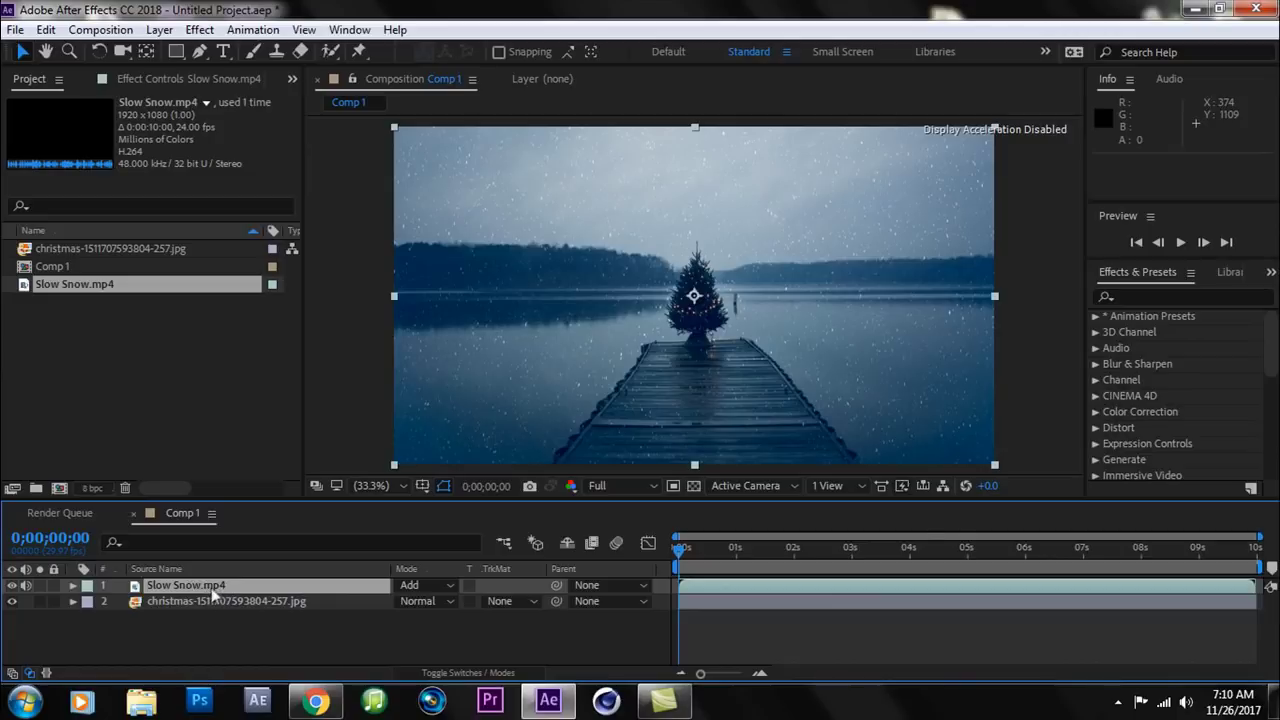
# Toggle the timeline between switches and modes, then move the time to 0;00;03;01.
pyautogui.click(447, 675)
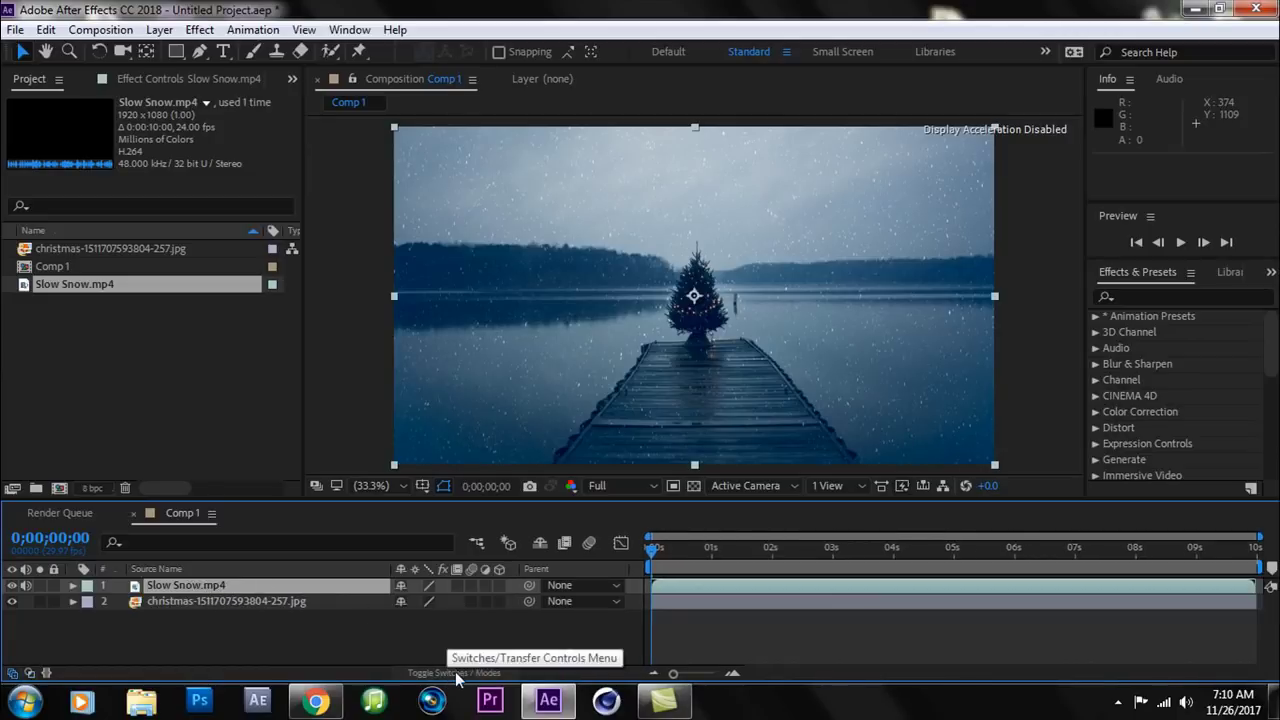
pyautogui.click(456, 674)
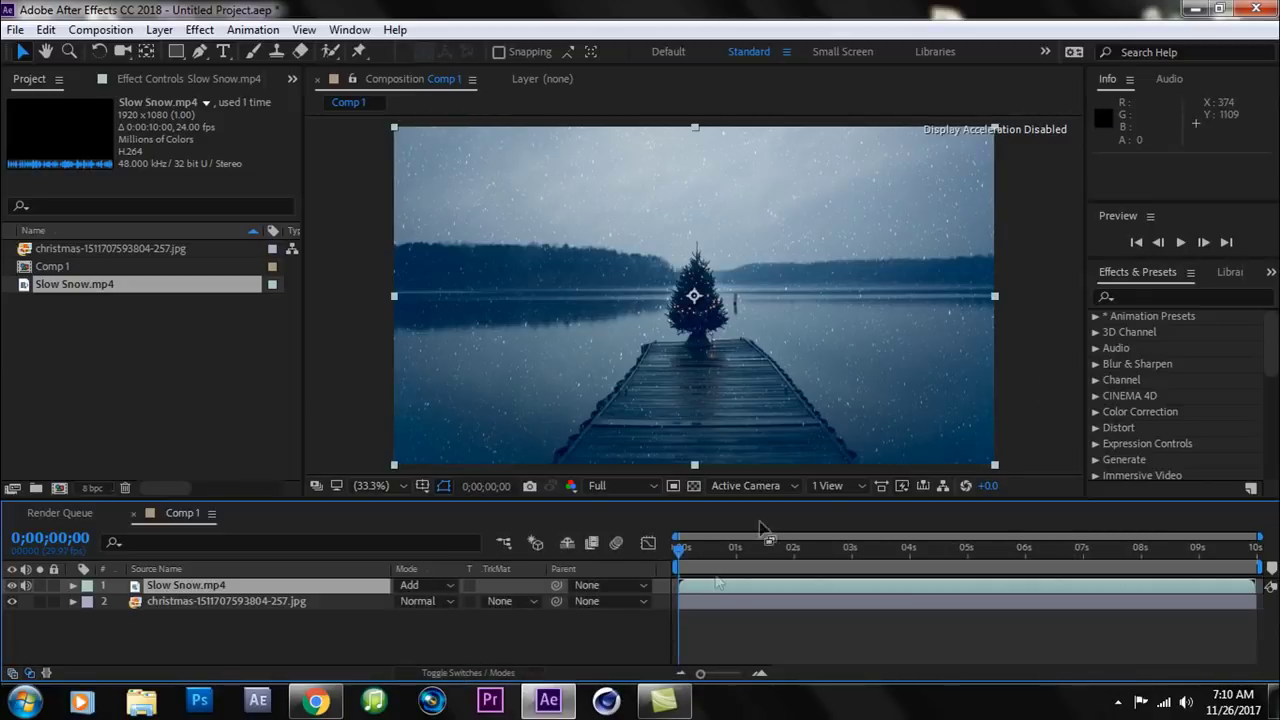
pyautogui.click(853, 550)
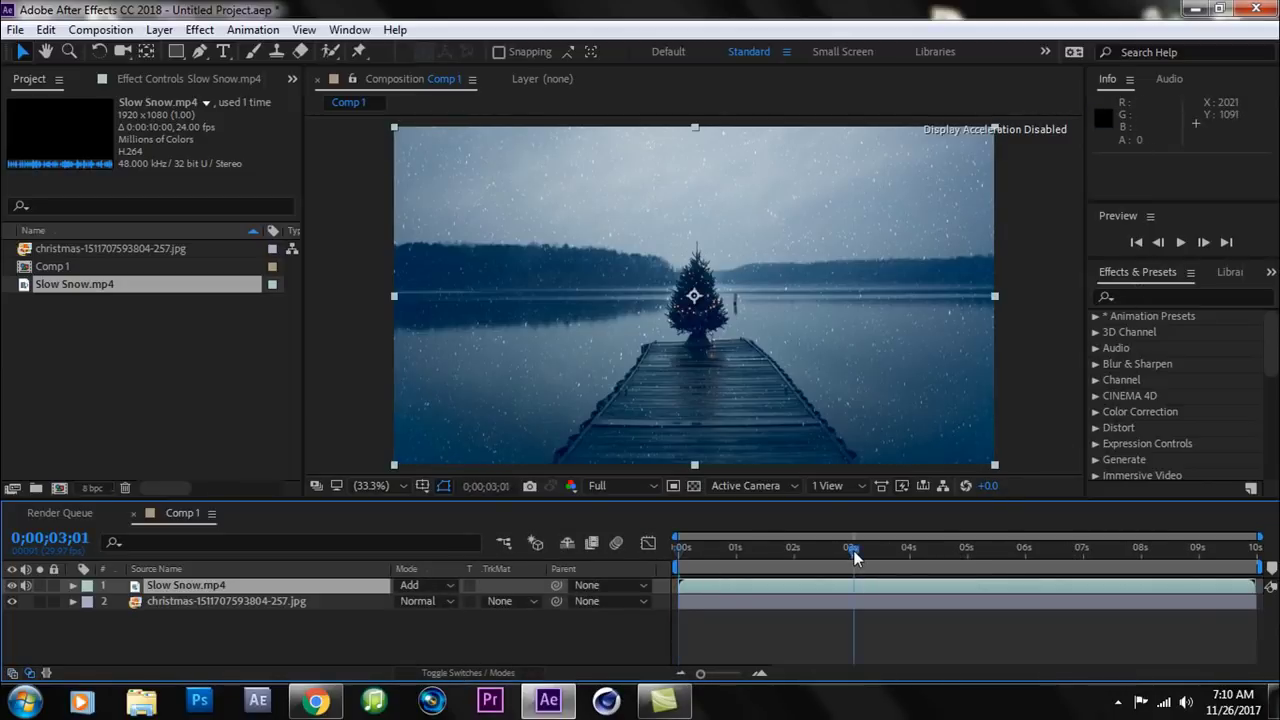
# End the work area at 0;00;03;01 and preview those three seconds from the start.
pyautogui.press('n')
pyautogui.click(1136, 243)
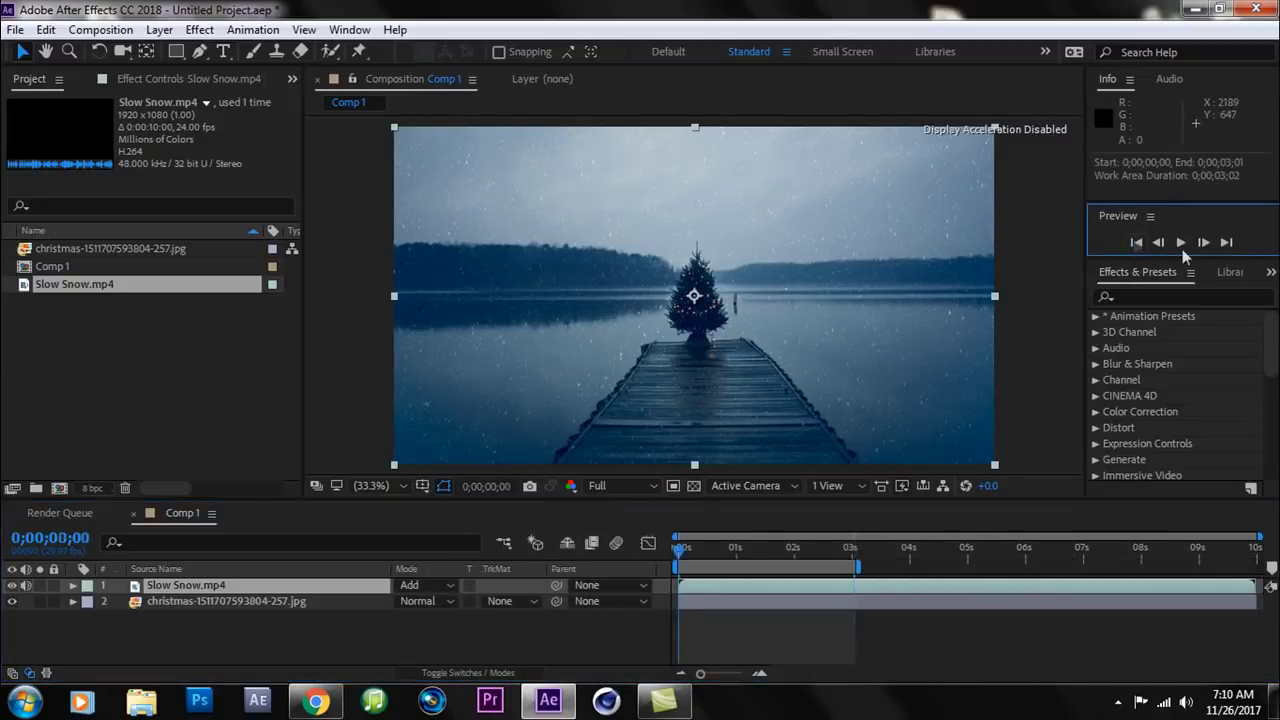
pyautogui.click(1180, 244)
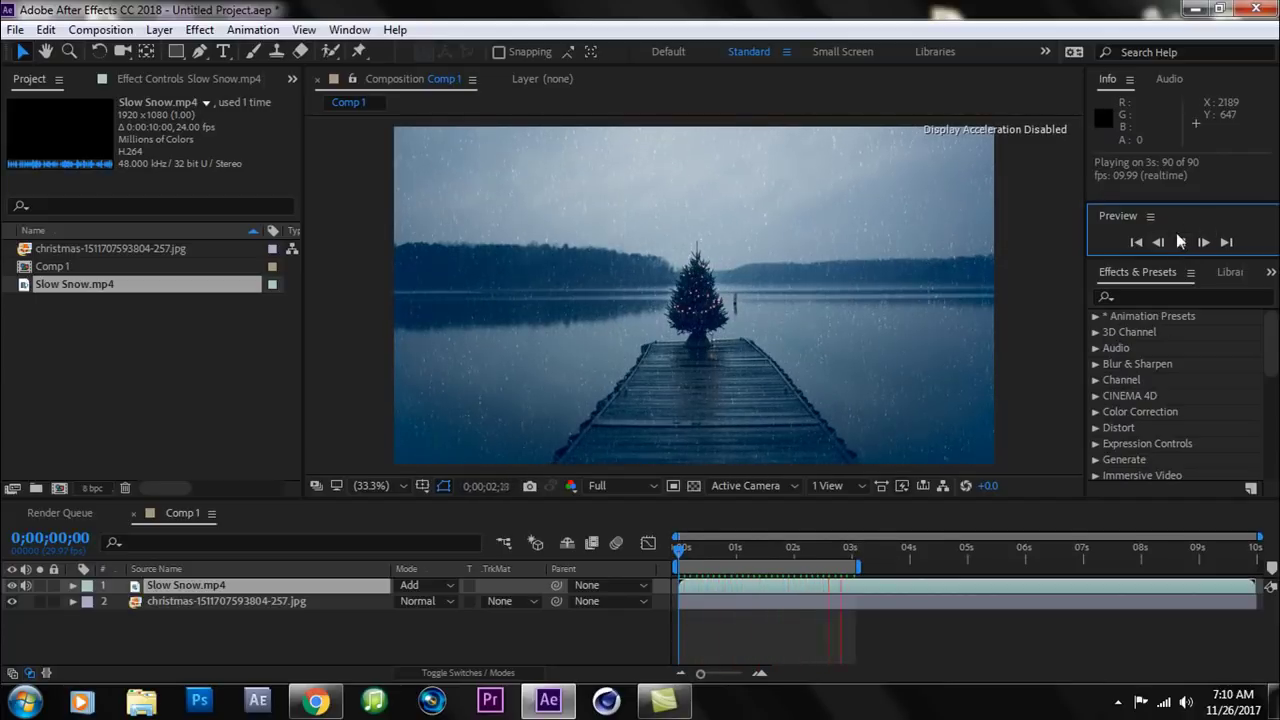
pyautogui.click(1180, 242)
# Import Happy Holidays.mp4 from Desktop > Christmas Toolkit by RocketStock Freebie > Christmas Badge.
pyautogui.click(15, 29)
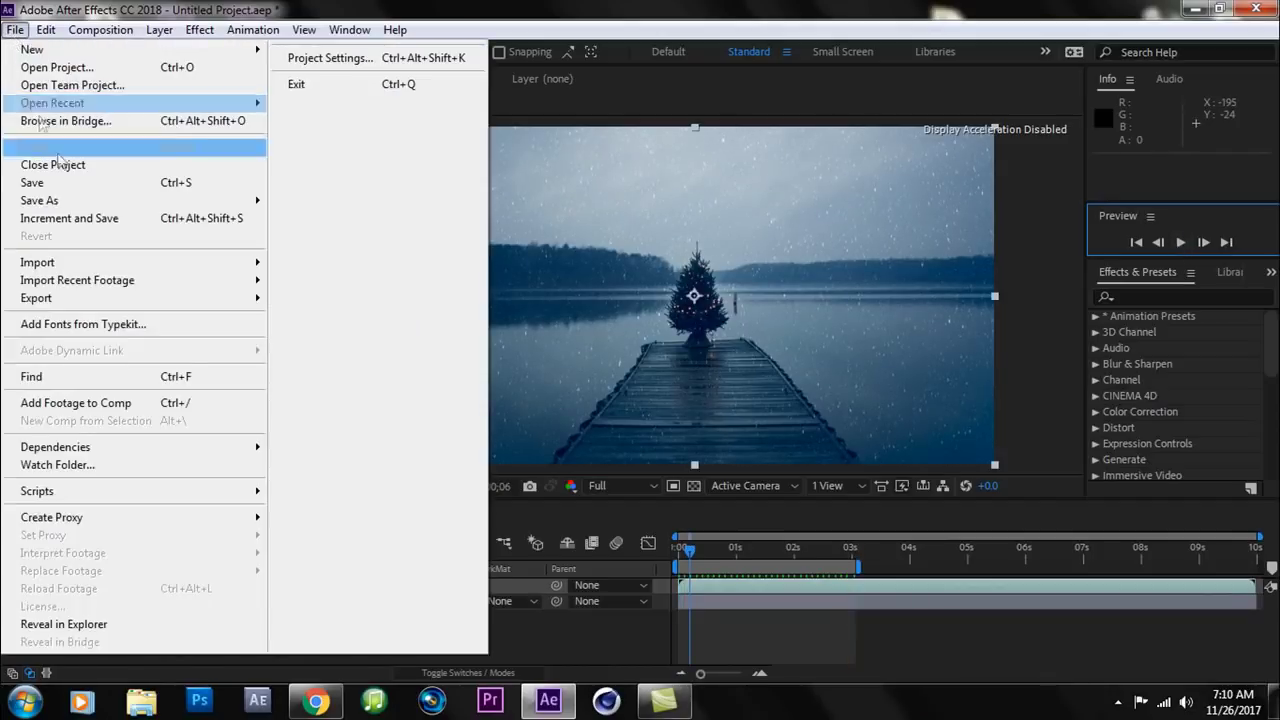
pyautogui.moveTo(222, 267)
pyautogui.click(300, 263)
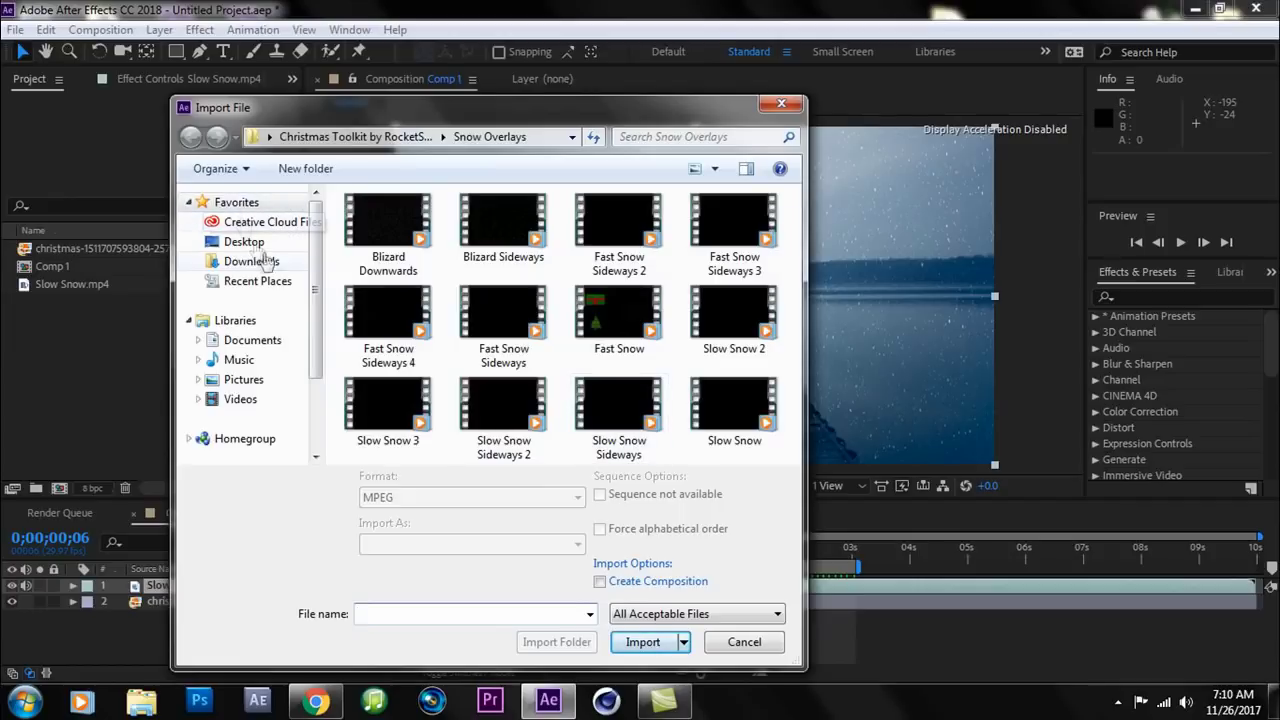
pyautogui.click(244, 241)
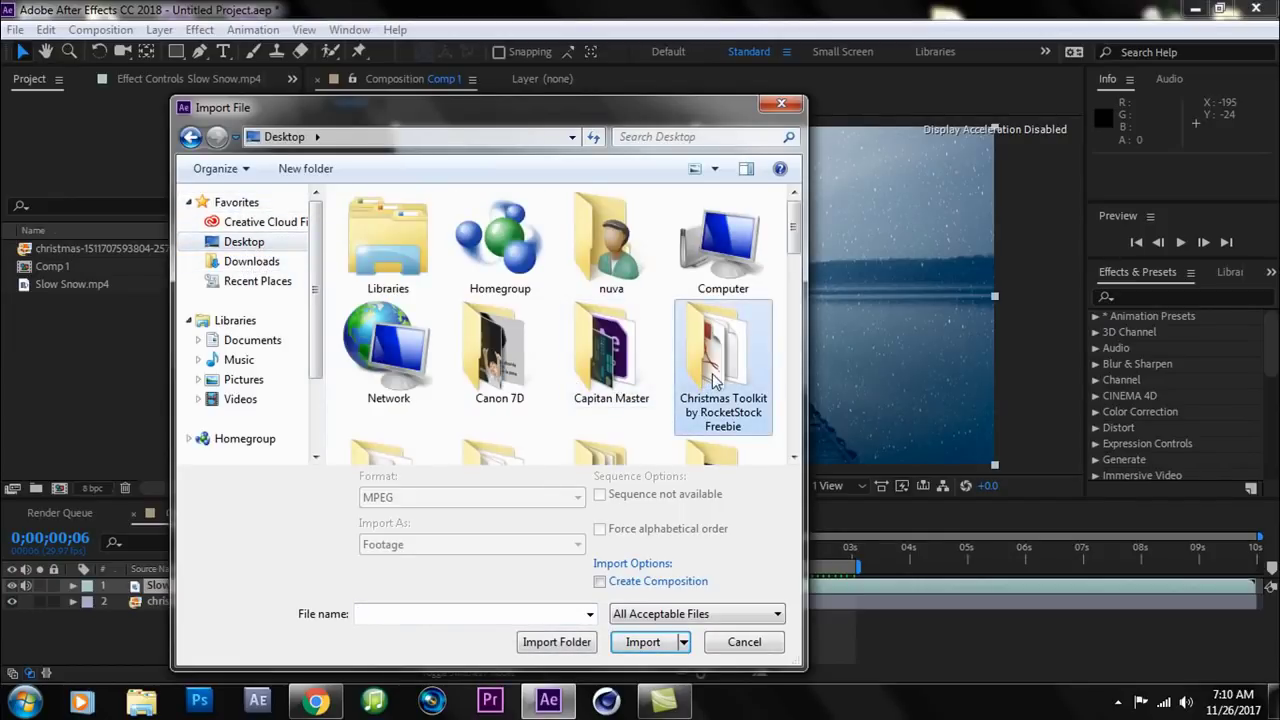
pyautogui.doubleClick(712, 382)
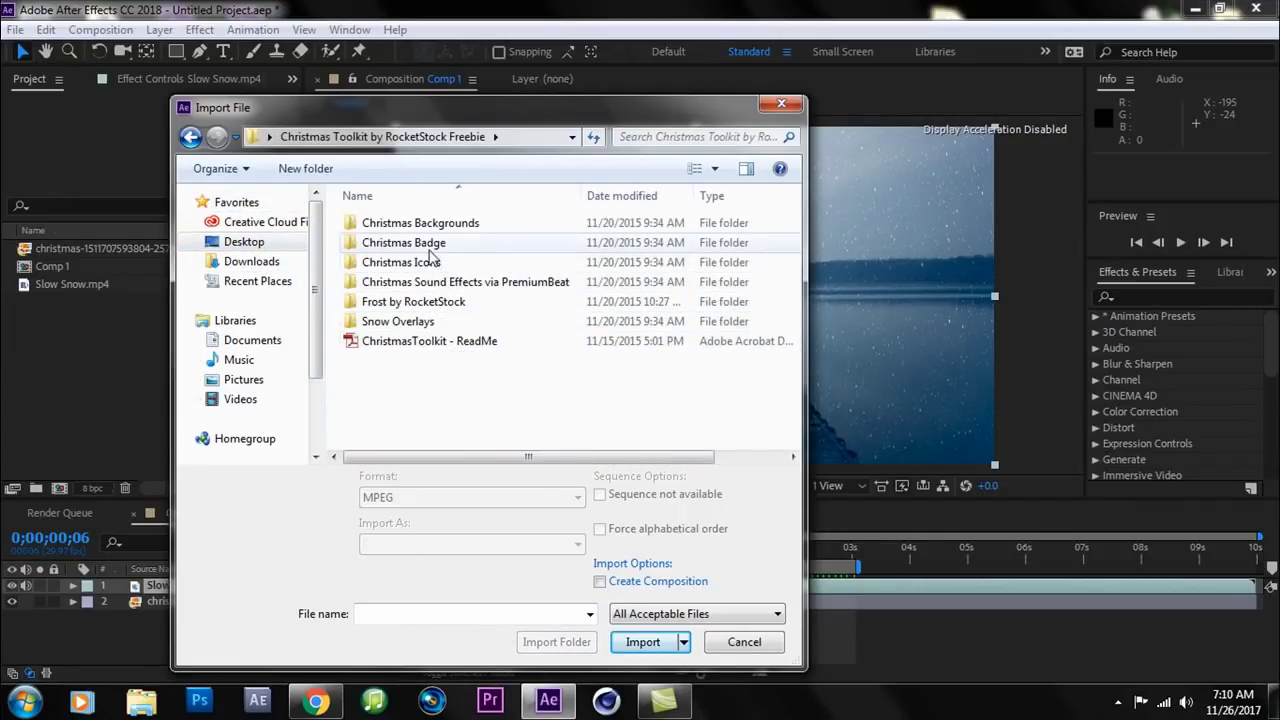
pyautogui.doubleClick(432, 245)
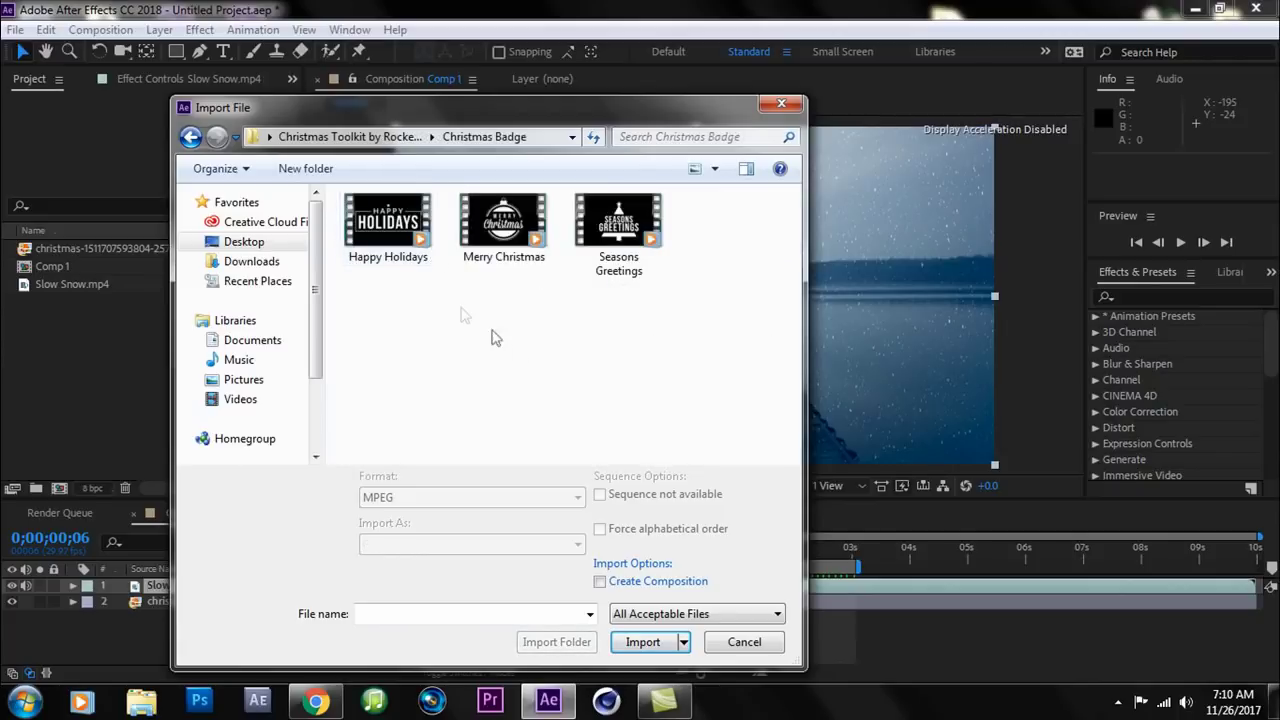
pyautogui.click(400, 245)
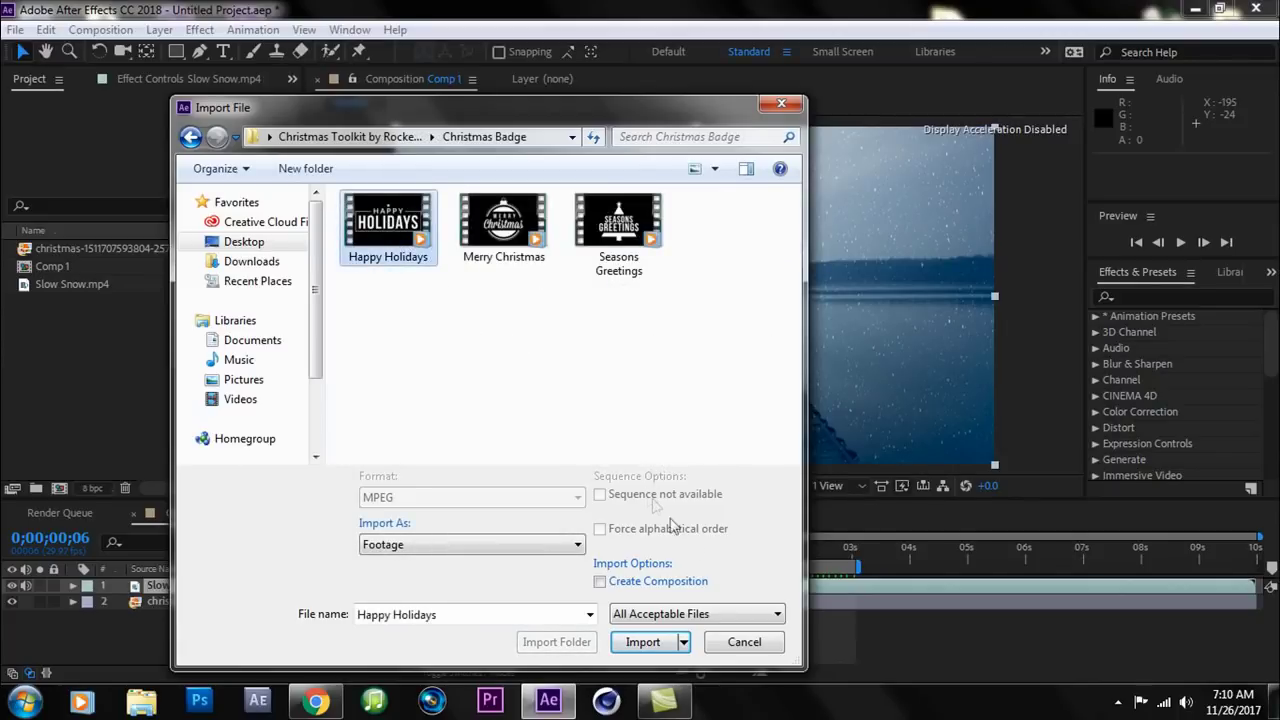
pyautogui.click(643, 642)
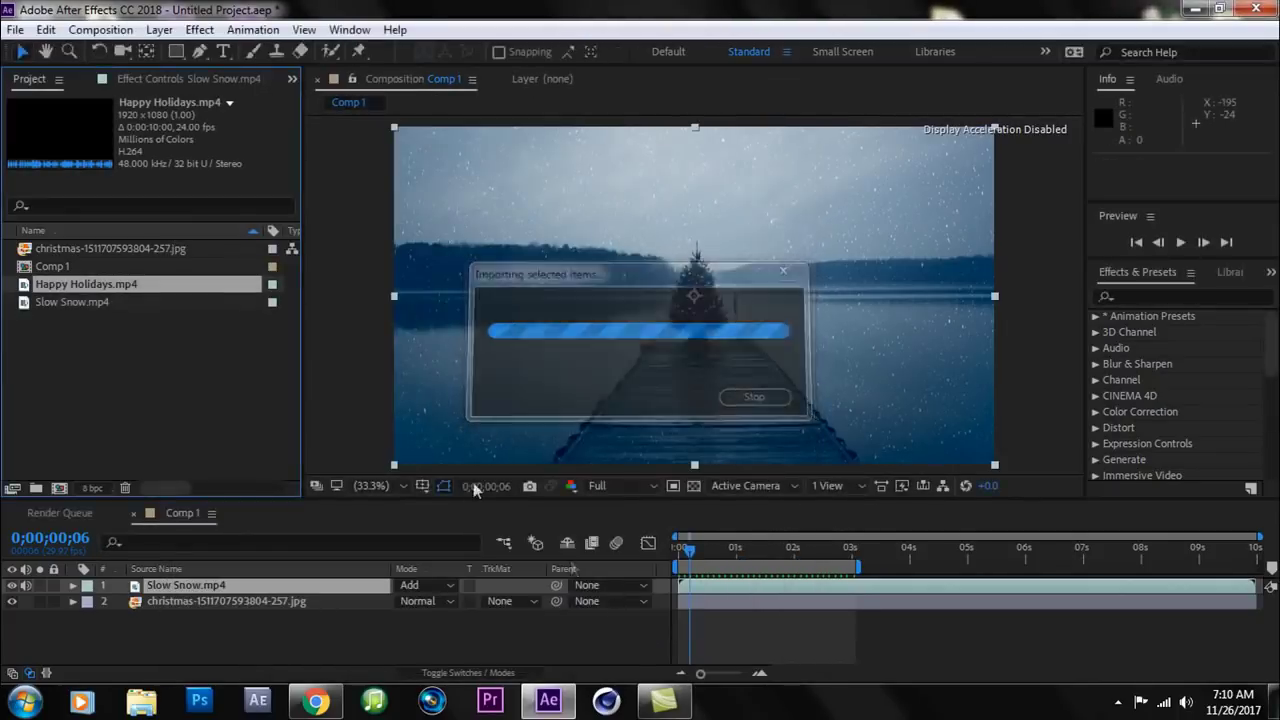
# Add Happy Holidays.mp4 to Comp 1 in Add mode and move to 0;00;02;01.
pyautogui.moveTo(72, 287); pyautogui.dragTo(698, 300)
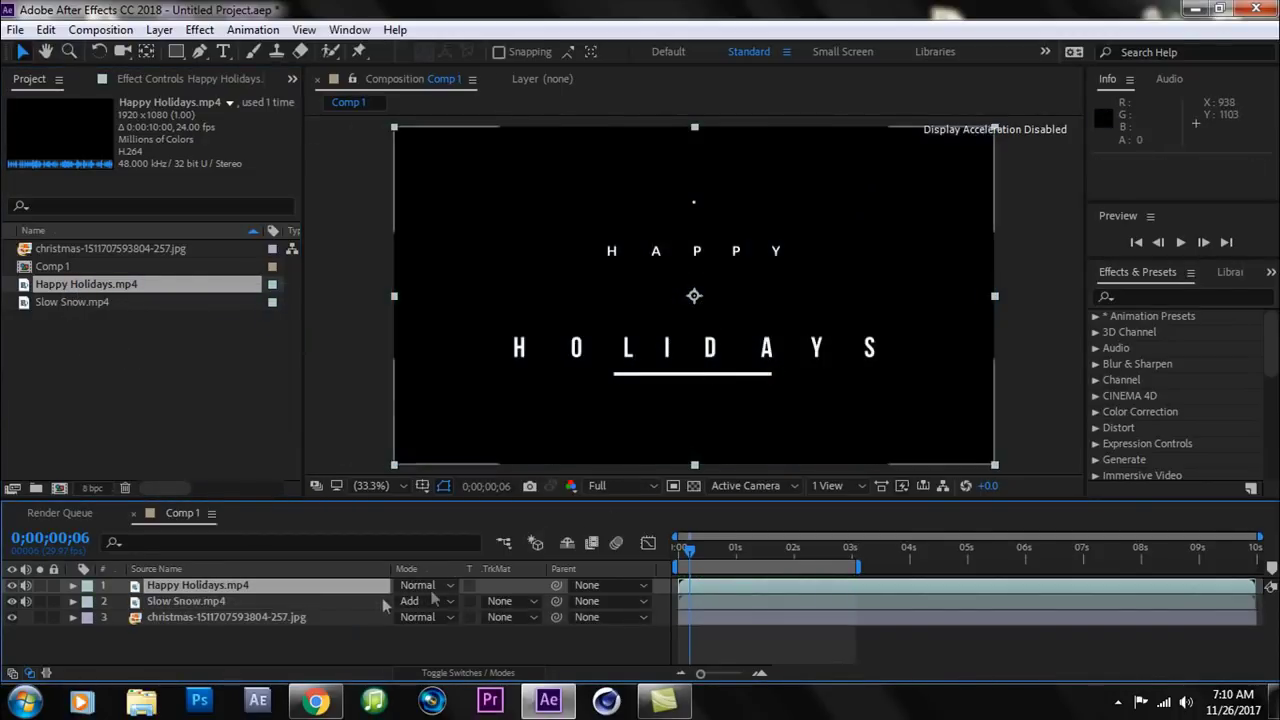
pyautogui.click(448, 585)
pyautogui.click(475, 271)
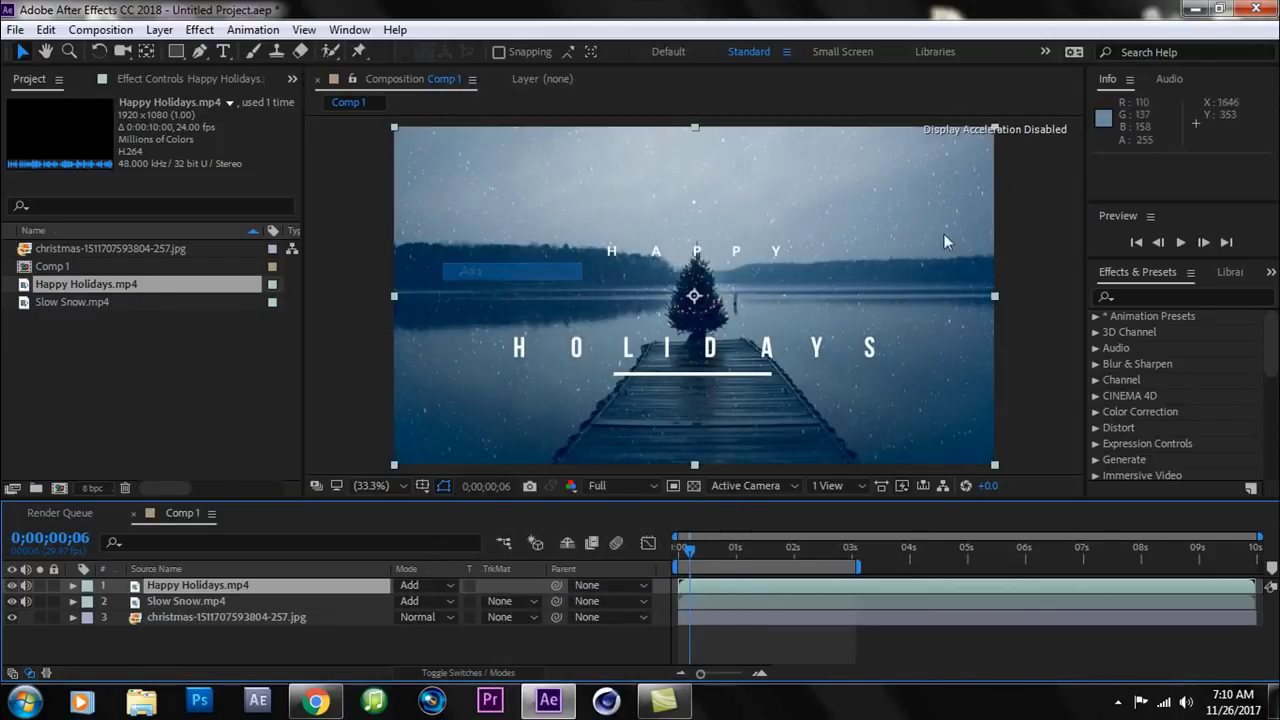
pyautogui.moveTo(755, 548); pyautogui.dragTo(797, 548)
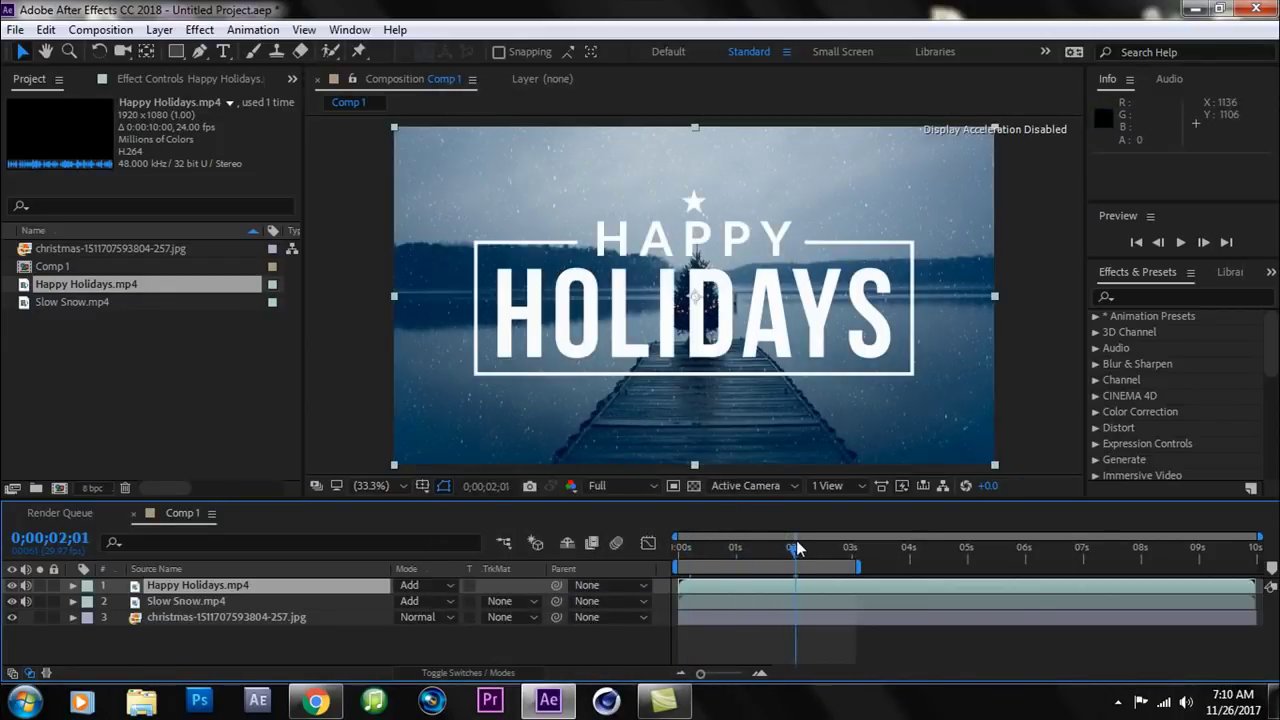
# Scale the badge to 41% and lower it onto the pier at 975, 858.
pyautogui.press('s')
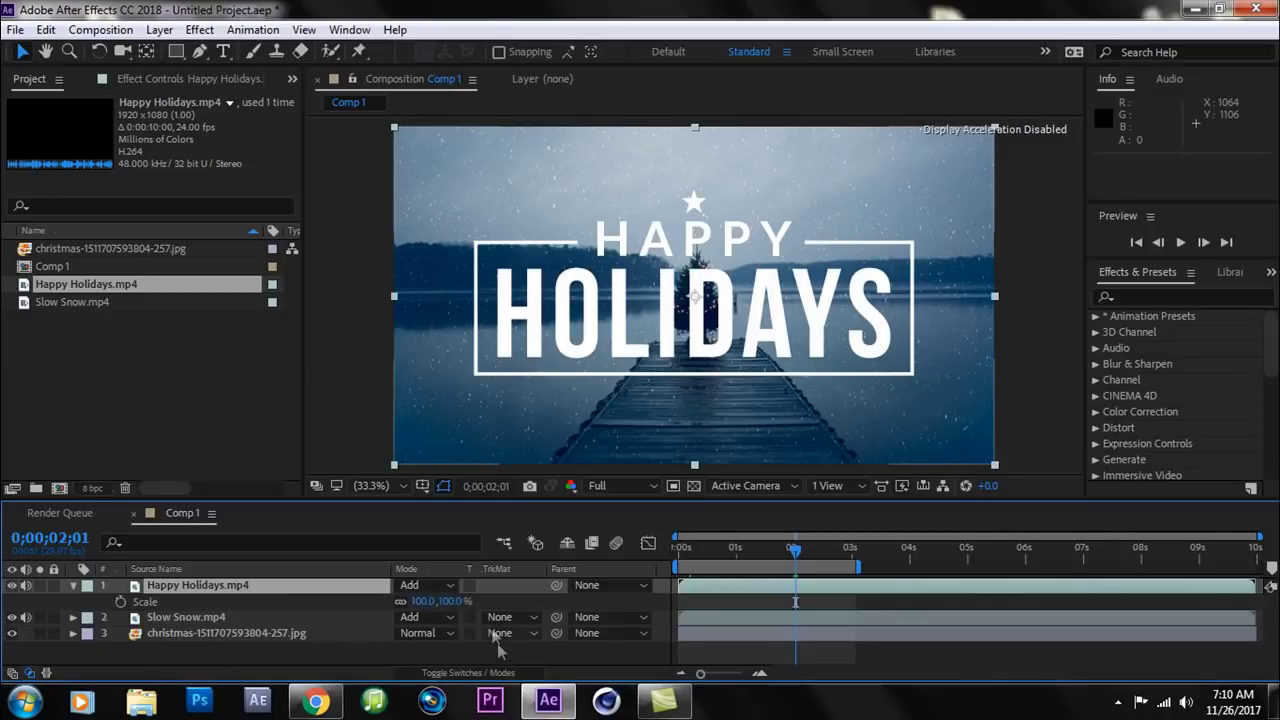
pyautogui.moveTo(449, 601); pyautogui.dragTo(405, 610)
pyautogui.moveTo(721, 311)
pyautogui.mouseDown()
pyautogui.moveTo(715, 395)
pyautogui.moveTo(727, 414)
pyautogui.mouseUp()
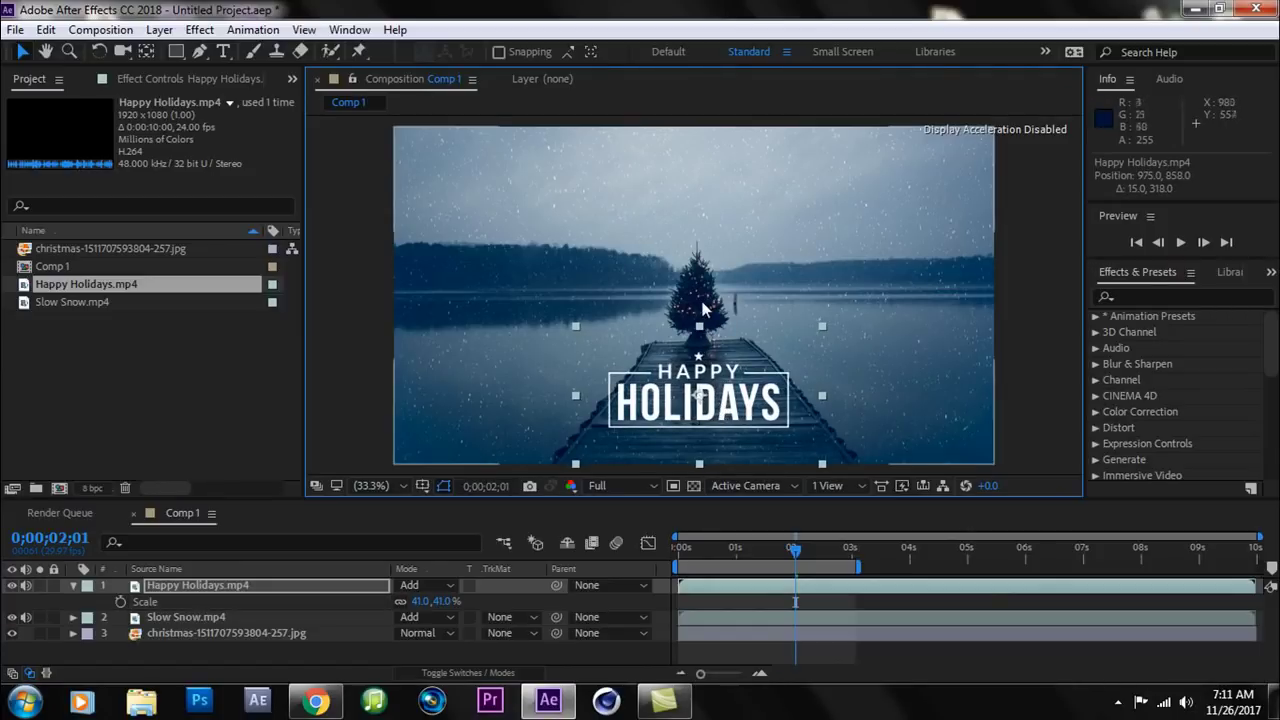
pyautogui.click(1137, 243)
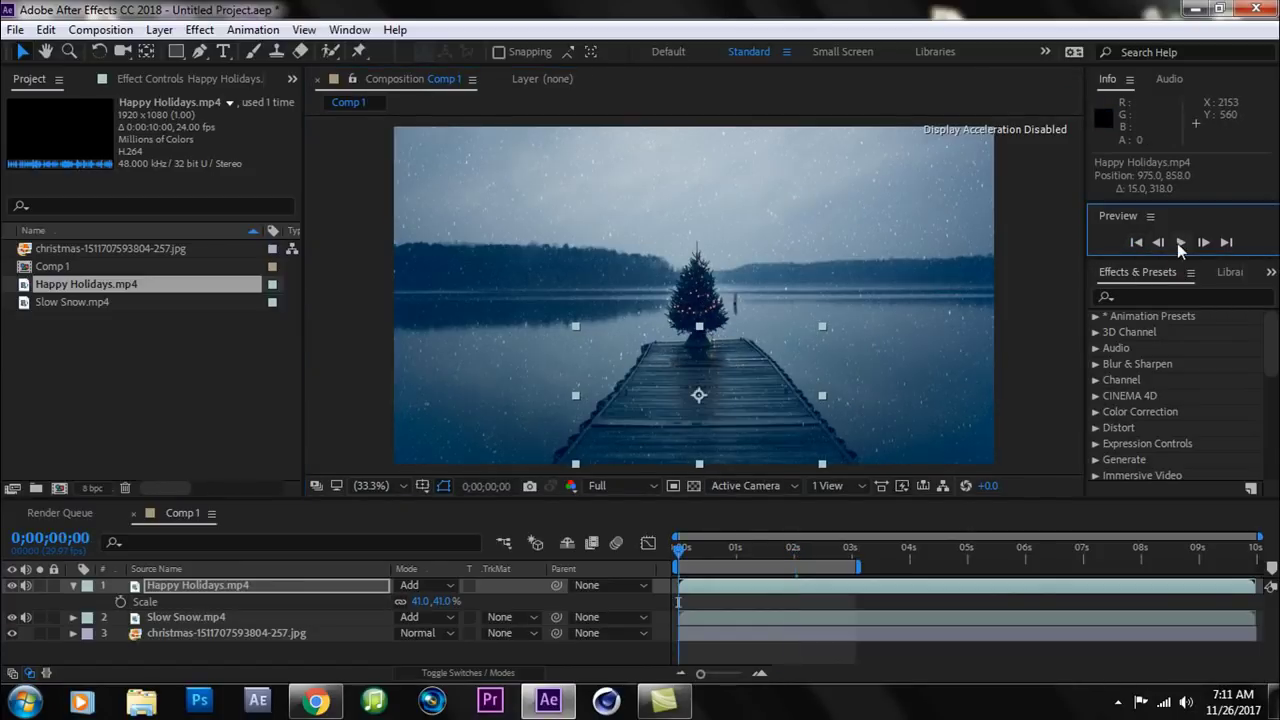
pyautogui.click(1179, 243)
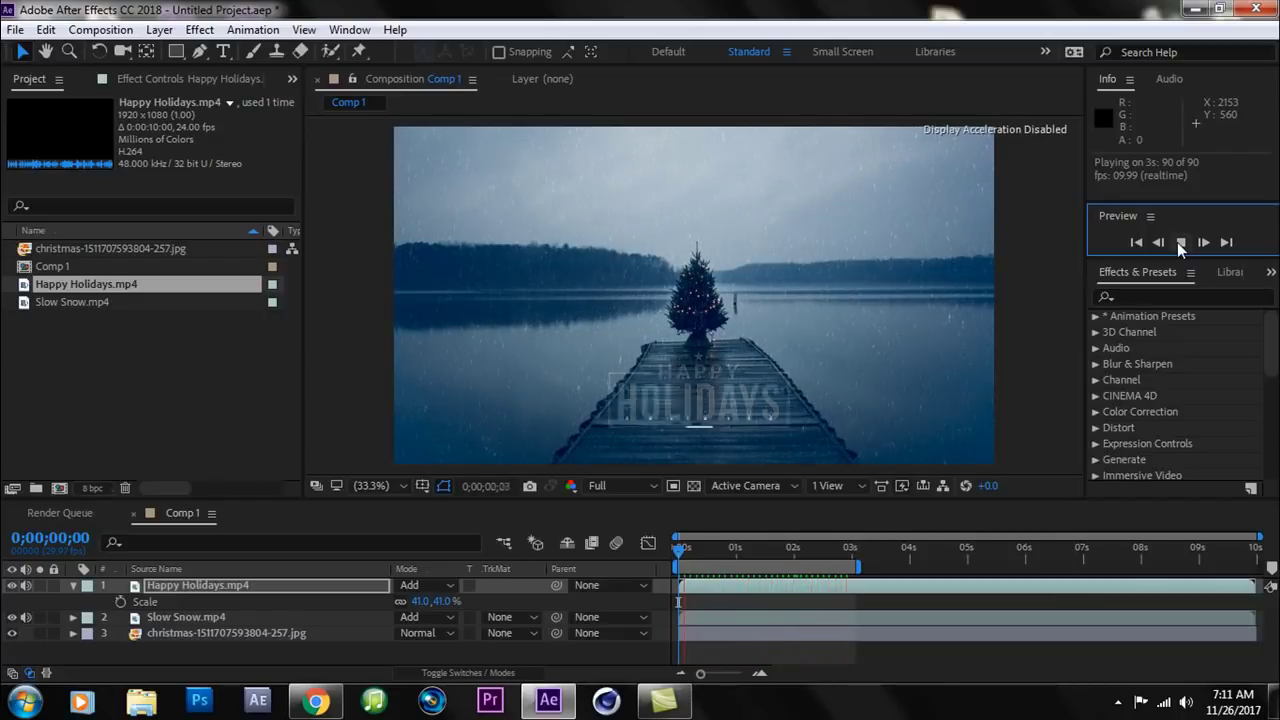
pyautogui.click(1180, 243)
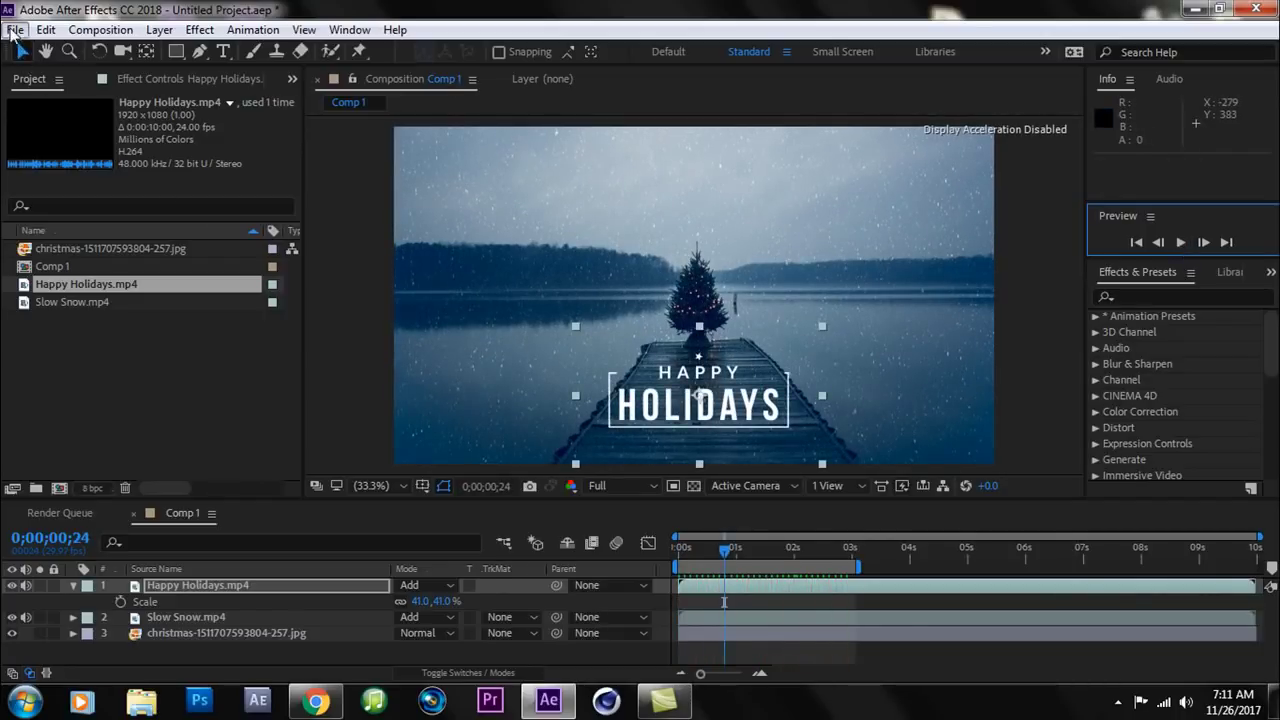
# Import Present.mov from the toolkit's Christmas Icons folder.
pyautogui.click(15, 29)
pyautogui.moveTo(250, 273)
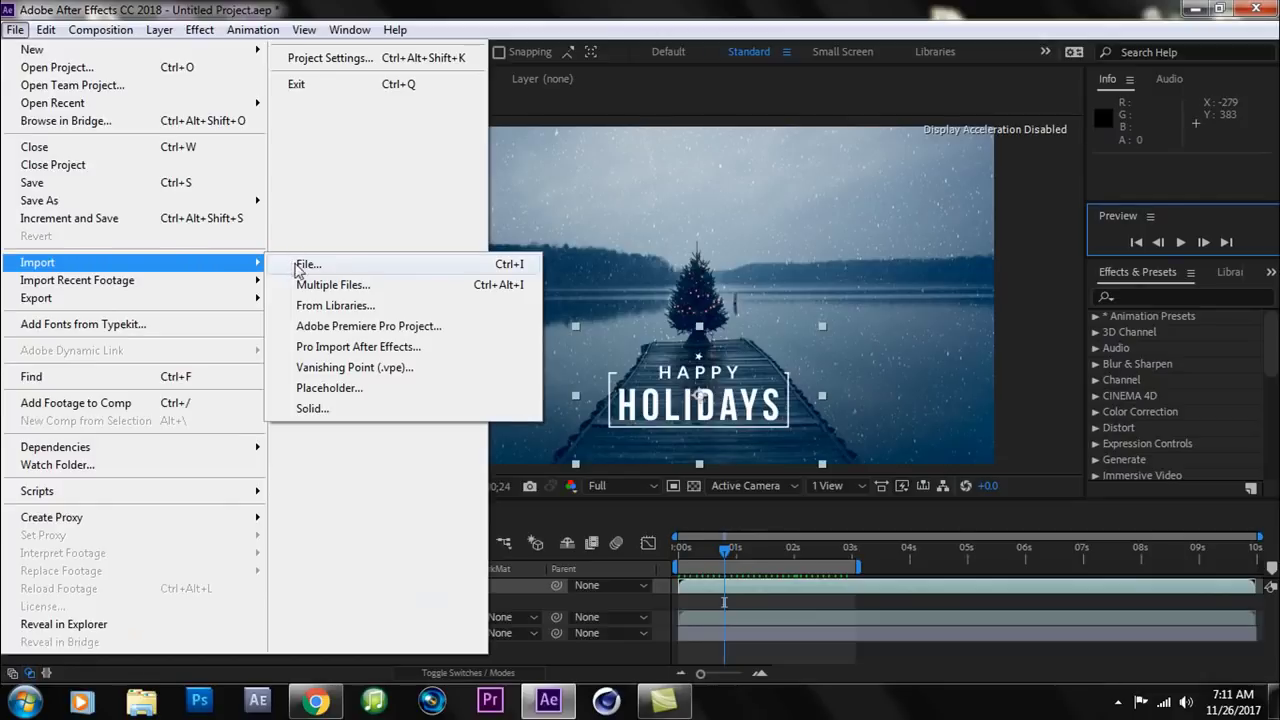
pyautogui.click(300, 264)
pyautogui.doubleClick(418, 266)
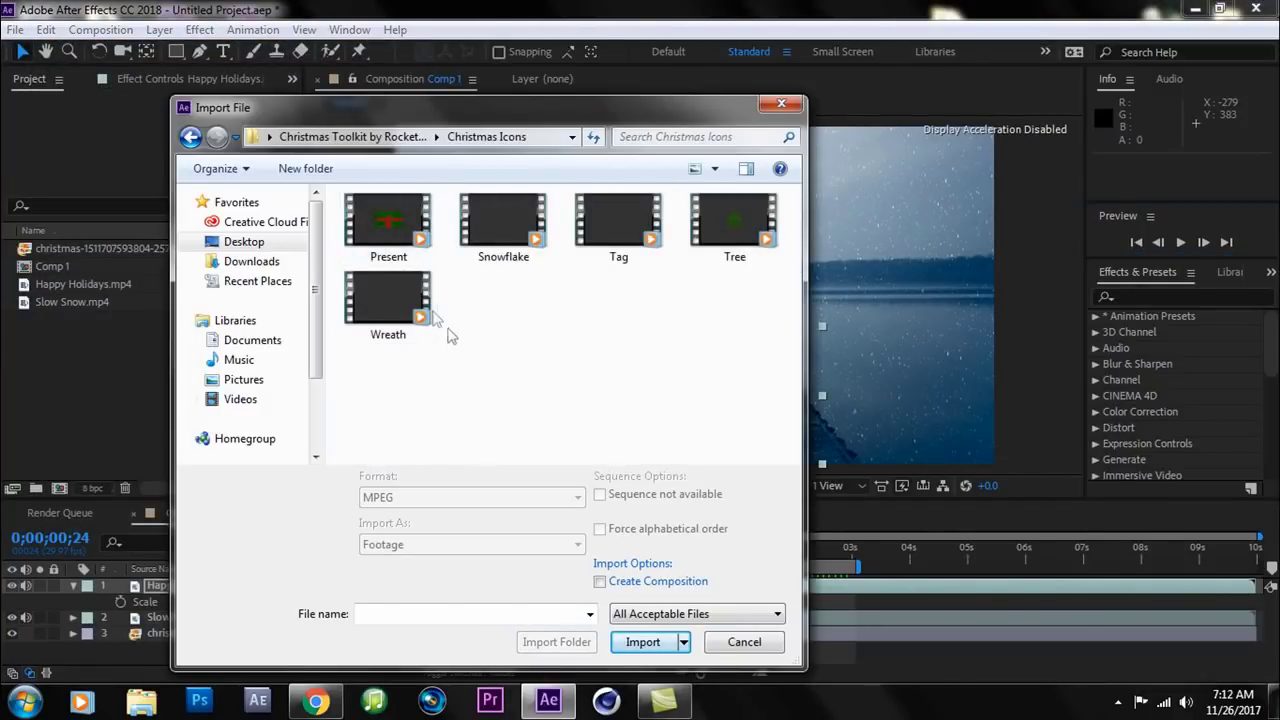
pyautogui.click(368, 226)
pyautogui.click(643, 642)
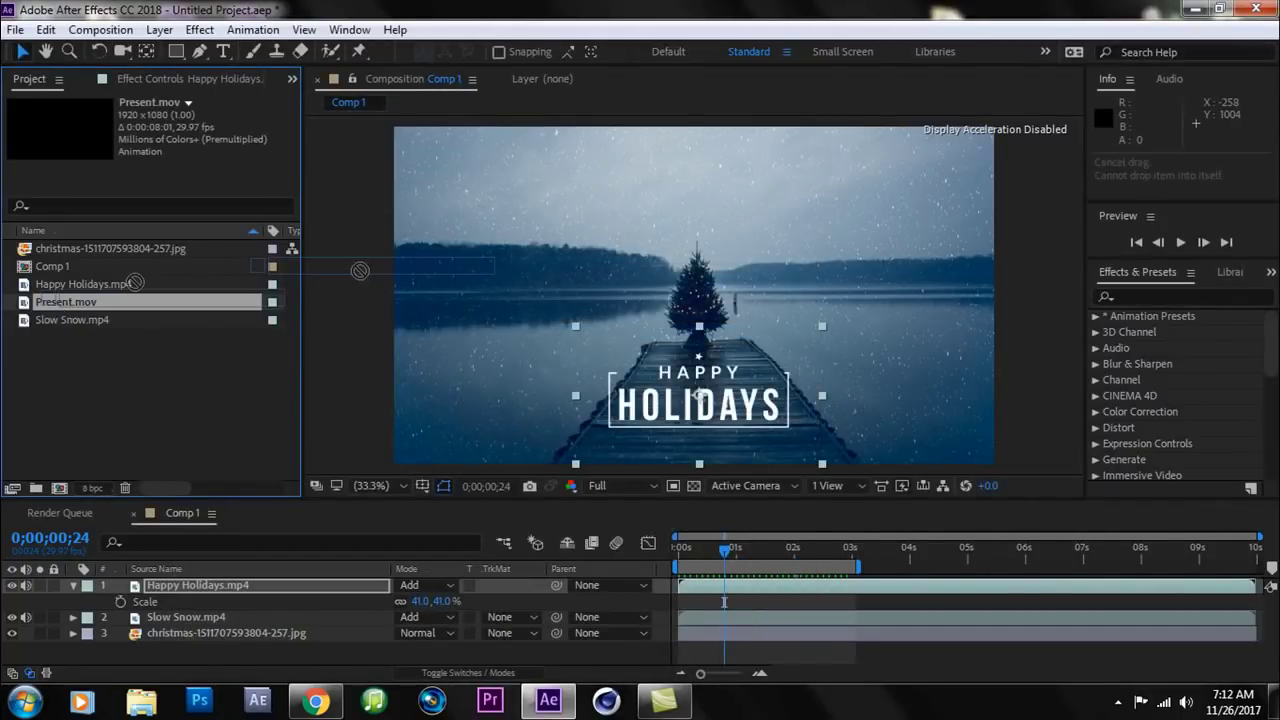
# Add Present.mov, scale it to 48%, move it right of the tree, and play back.
pyautogui.moveTo(64, 306); pyautogui.dragTo(563, 280)
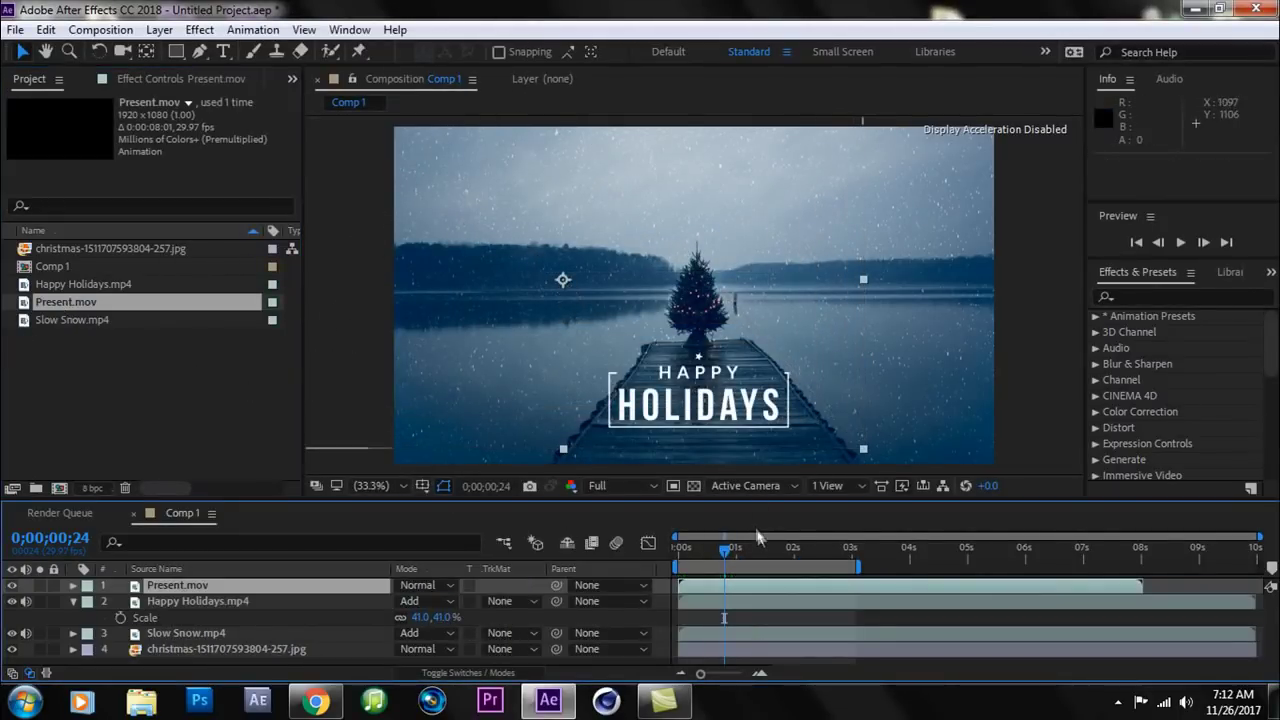
pyautogui.click(815, 547)
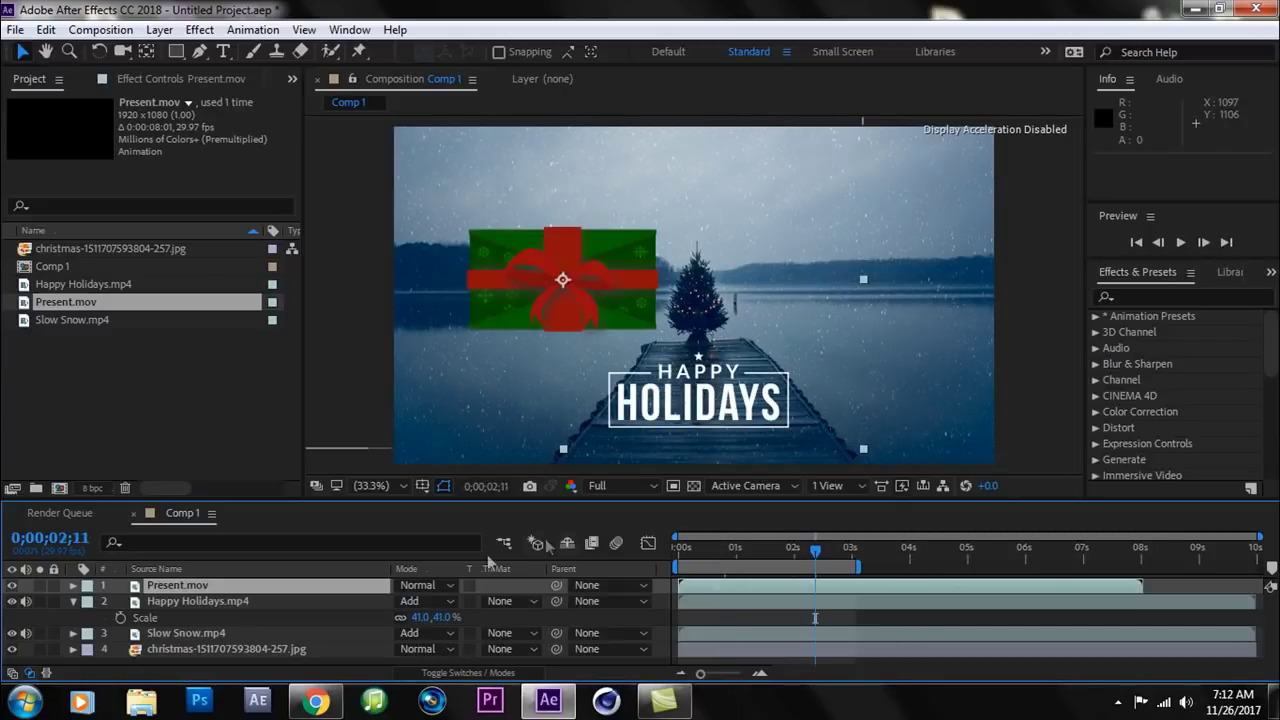
pyautogui.press('s')
pyautogui.moveTo(436, 601); pyautogui.dragTo(402, 618)
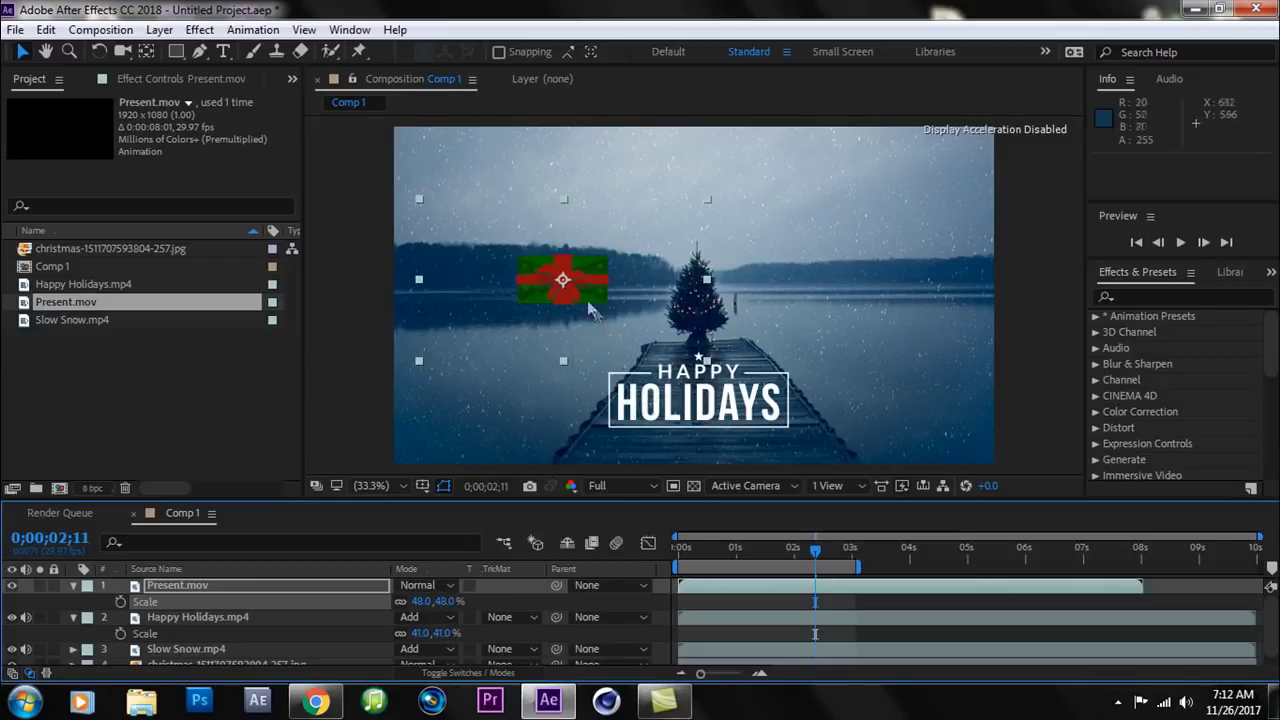
pyautogui.moveTo(565, 286); pyautogui.dragTo(888, 283)
pyautogui.click(1180, 242)
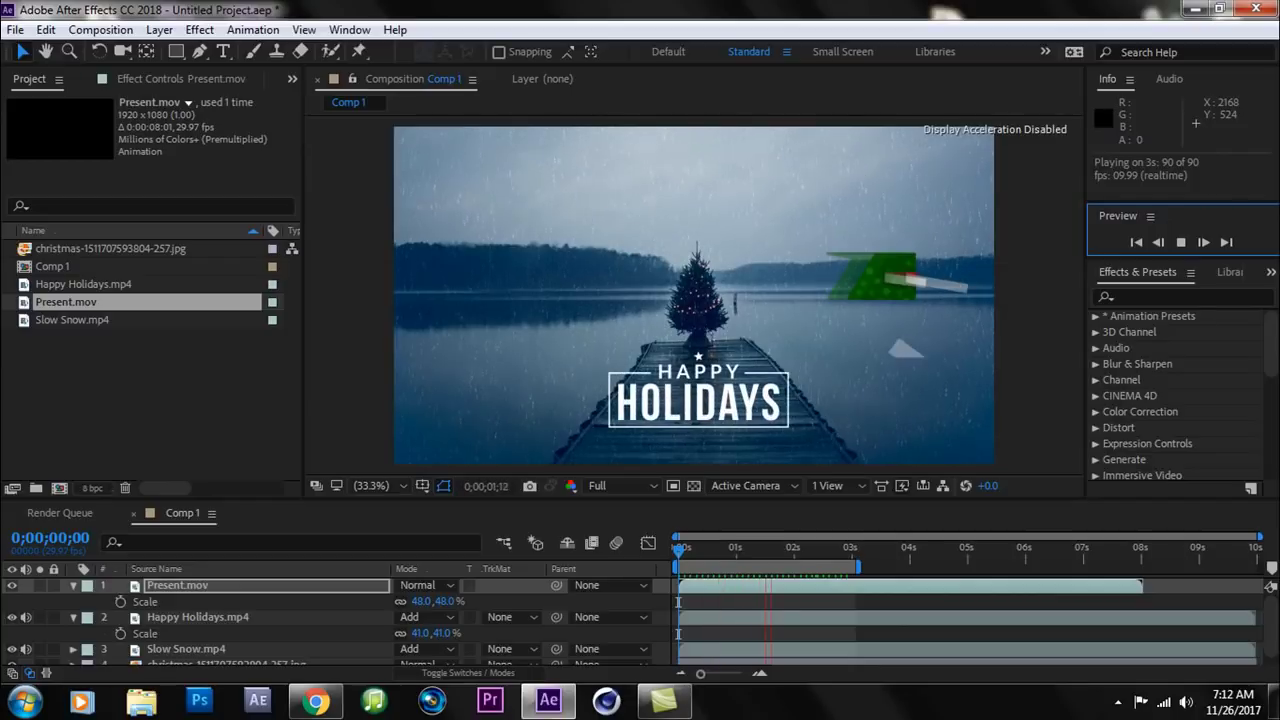
pyautogui.press('space')
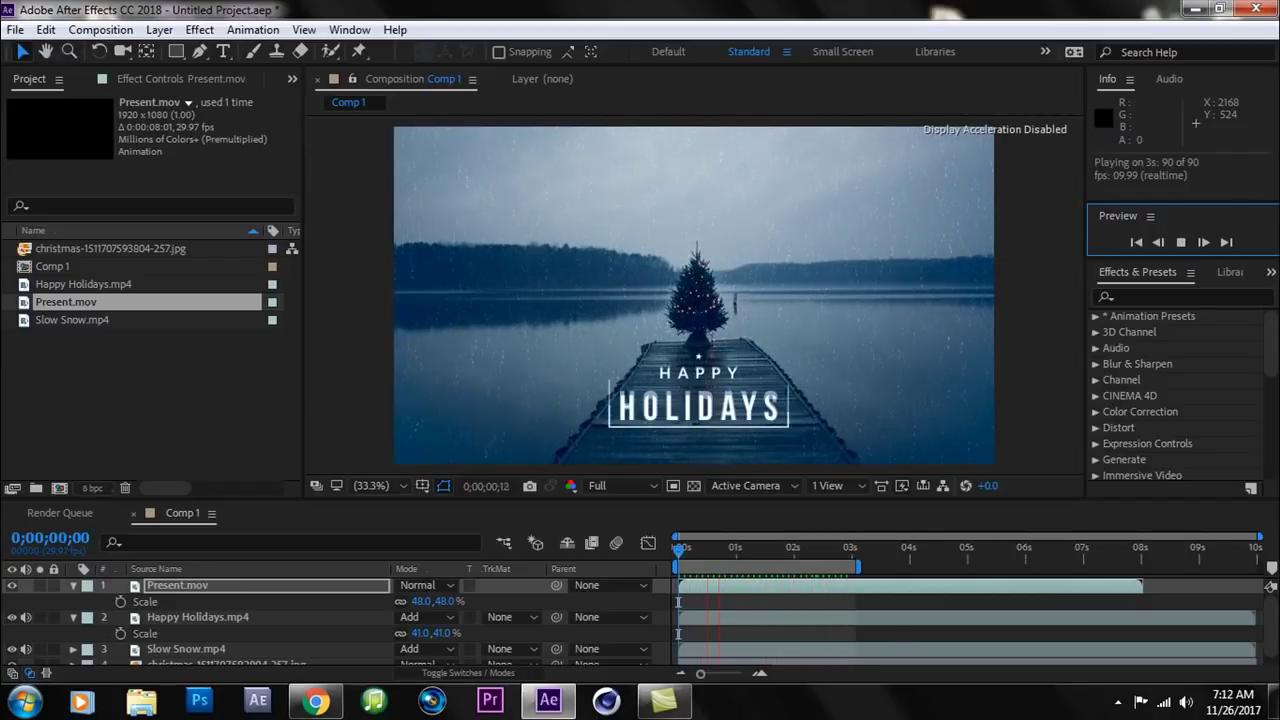